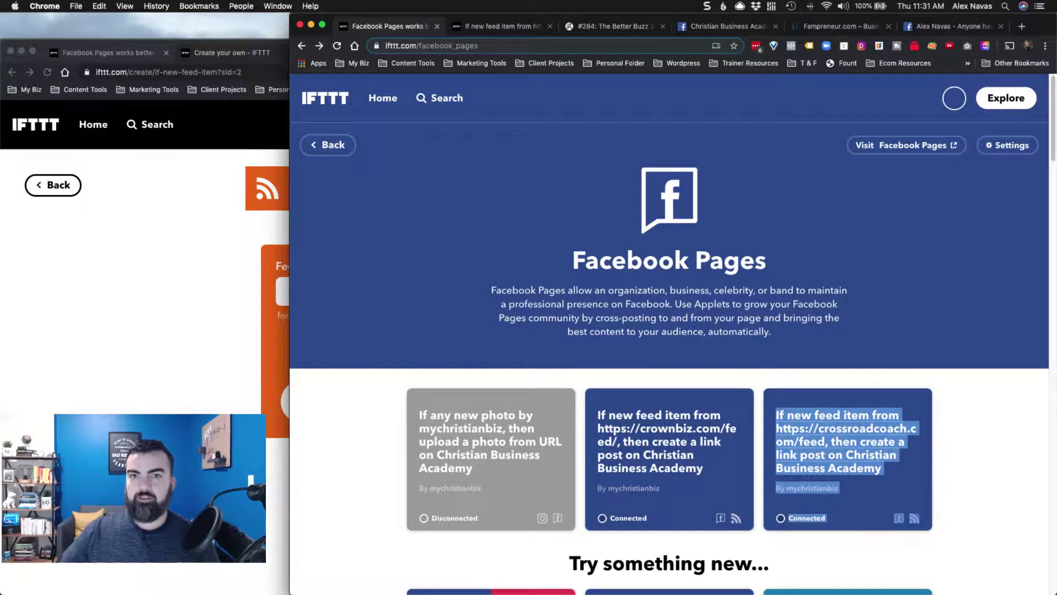
click(361, 254)
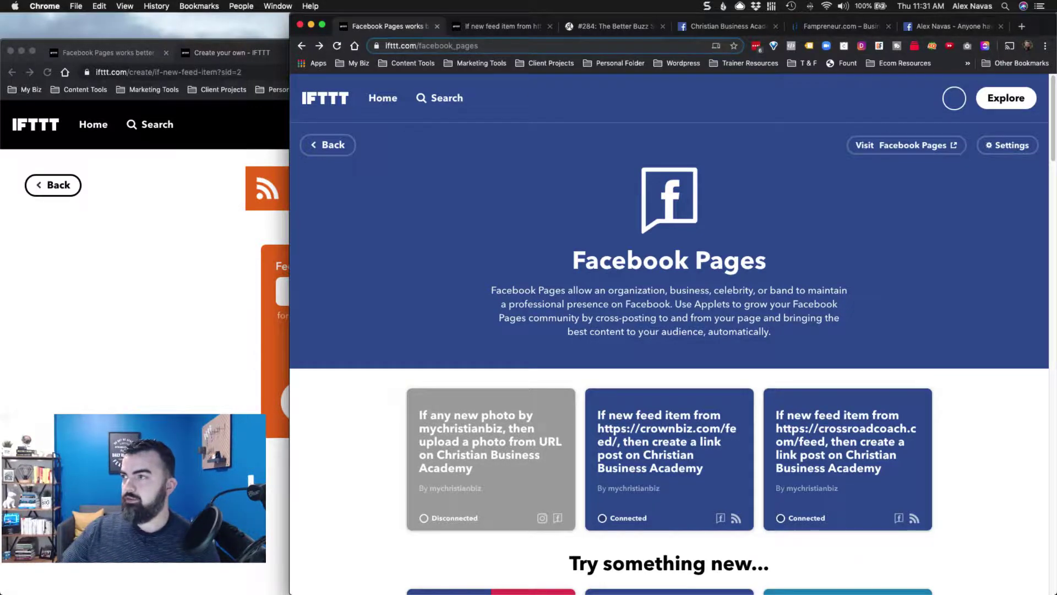
scroll(340, 279, down, 1)
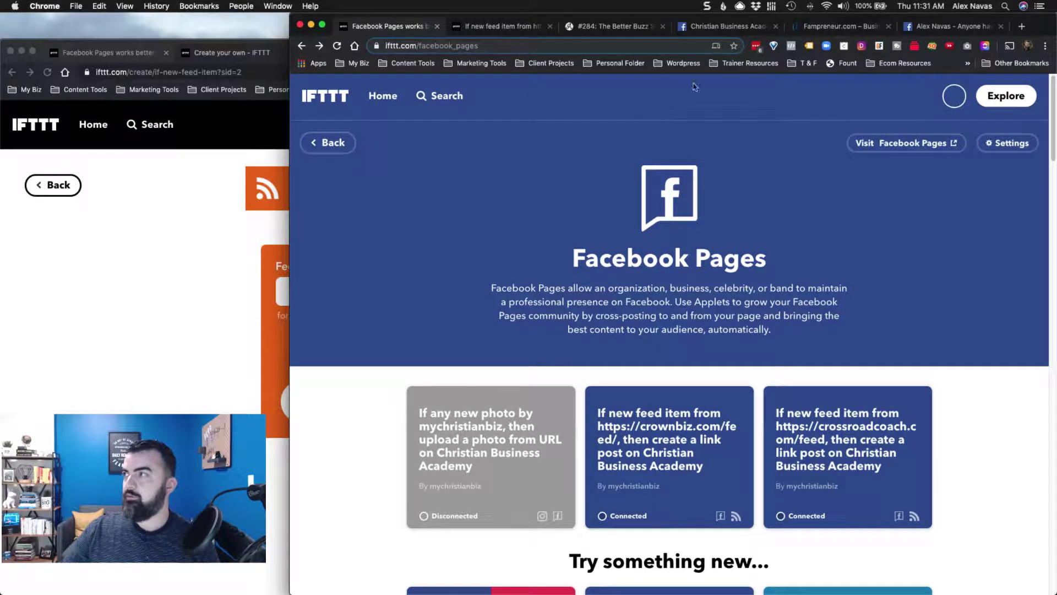
click(710, 28)
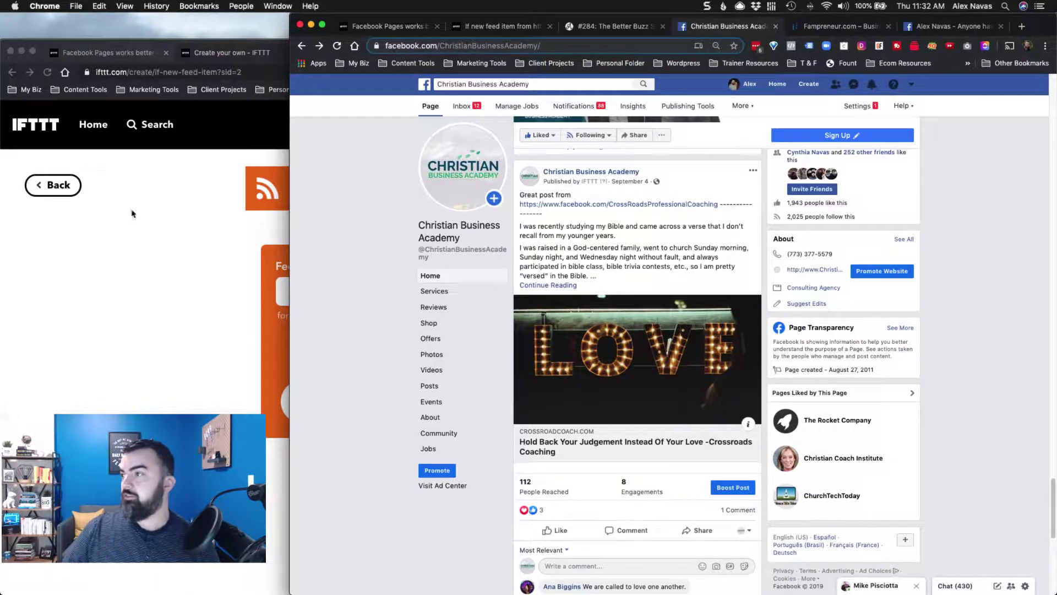
key(super+1)
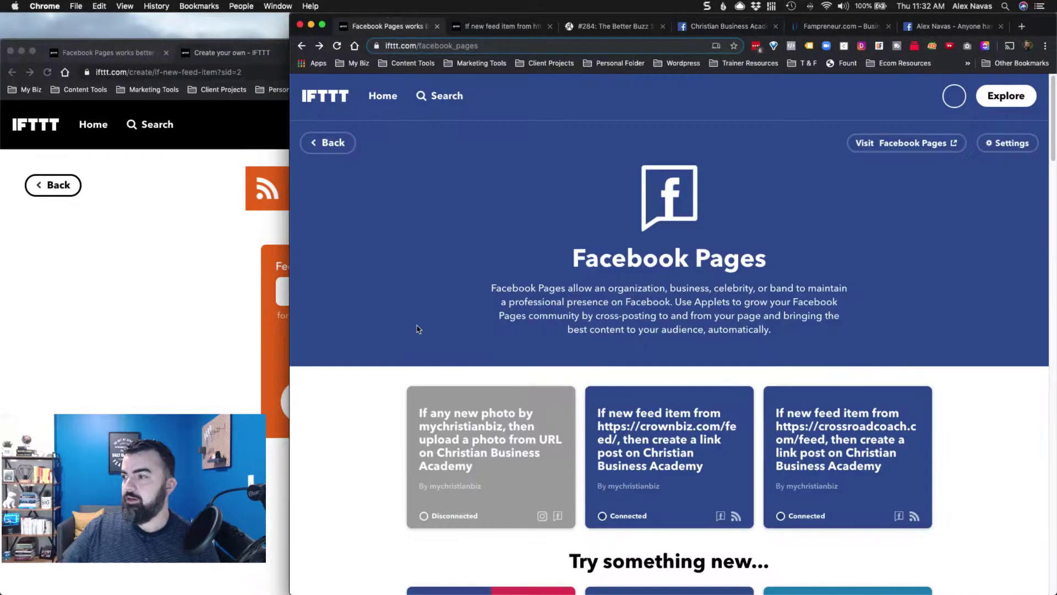
scroll(399, 325, down, 2)
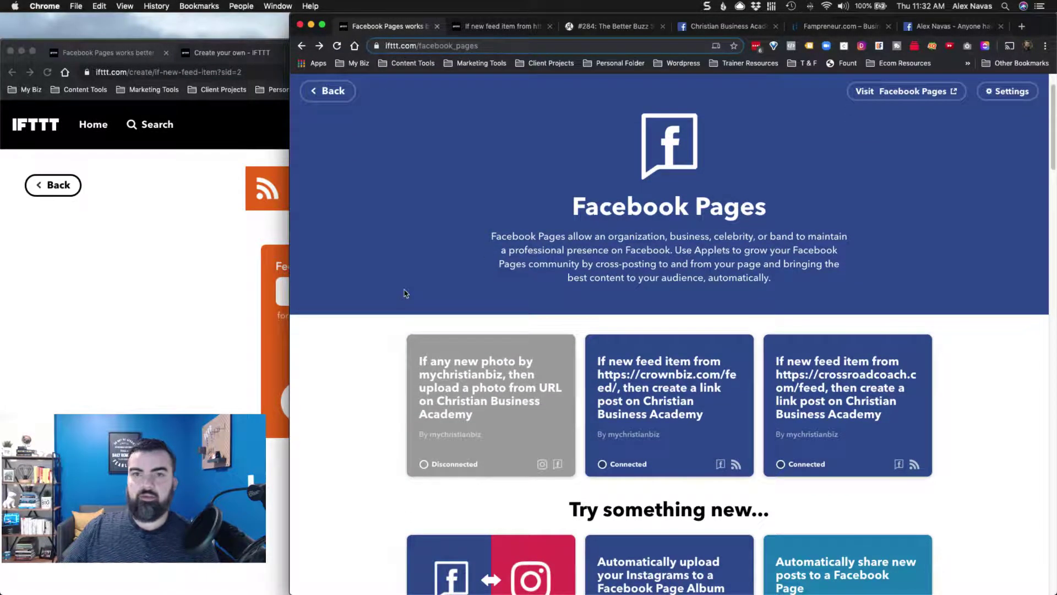
scroll(347, 192, up, 2)
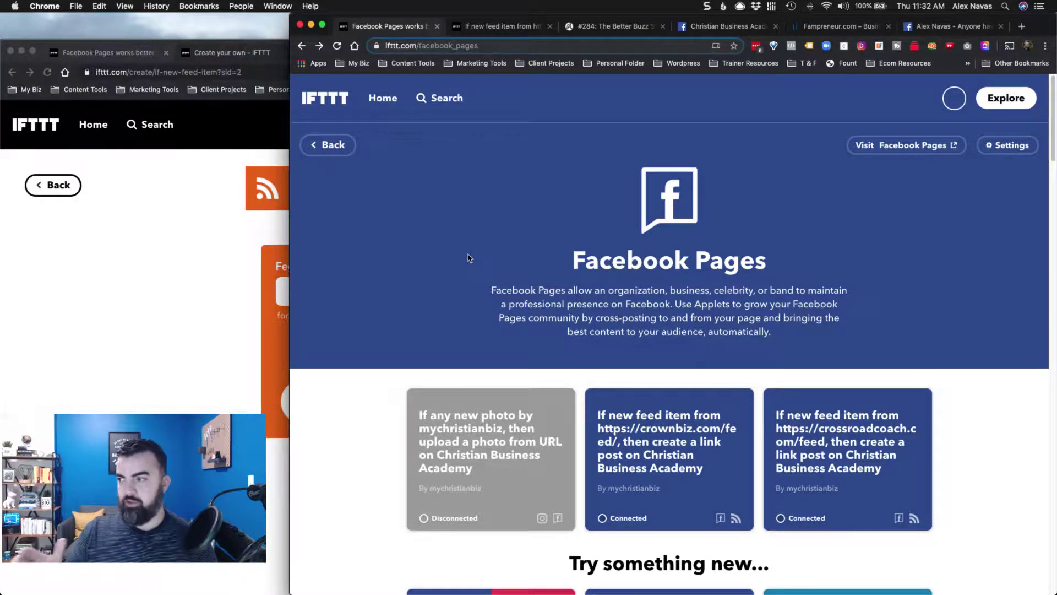
scroll(471, 254, down, 2)
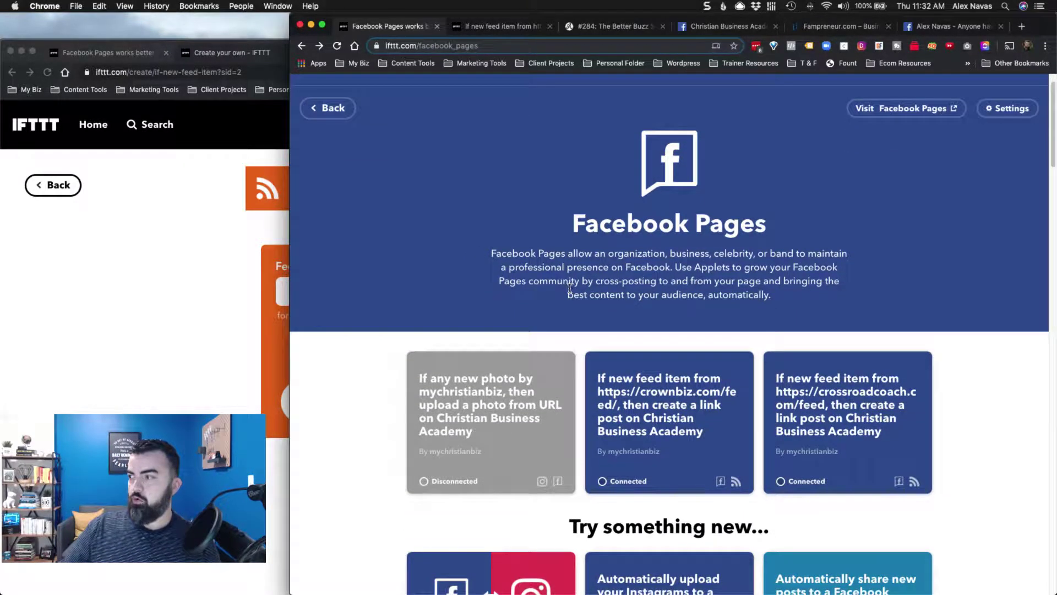
click(825, 385)
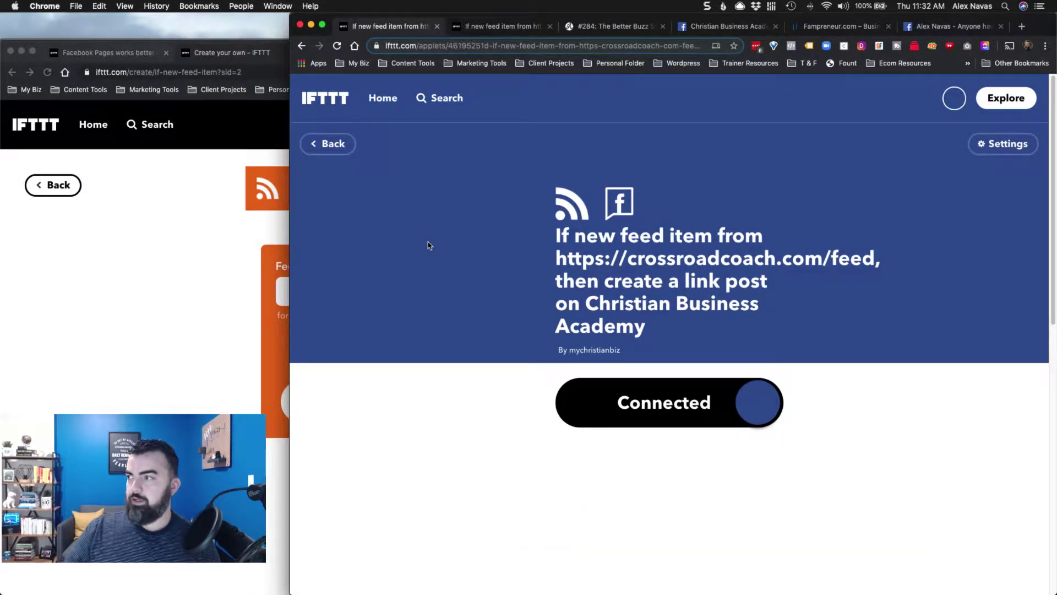
scroll(477, 236, down, 5)
scroll(479, 236, up, 5)
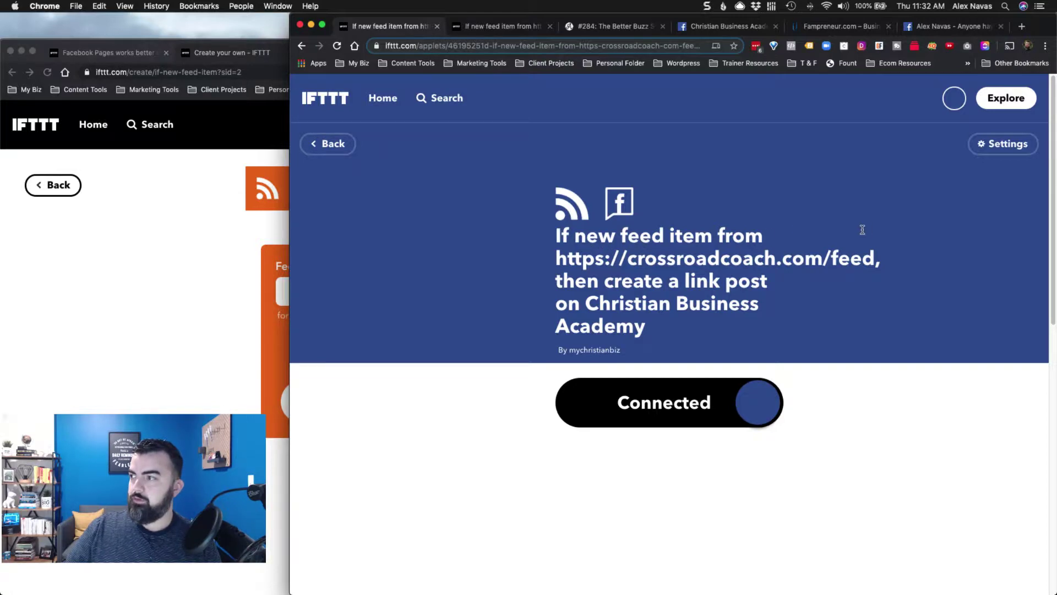
drag(628, 259, 874, 255)
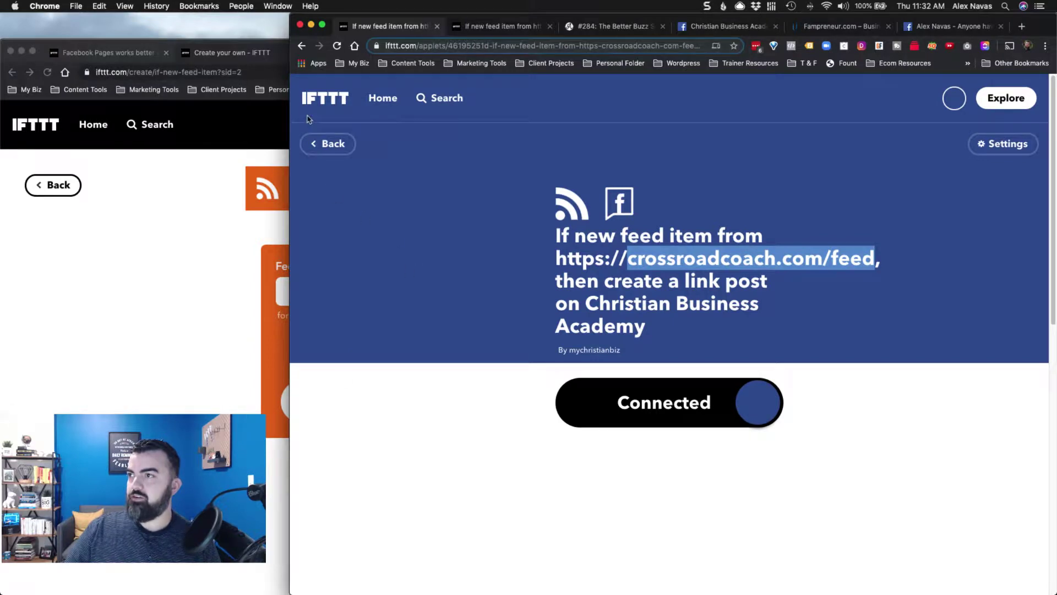
click(328, 143)
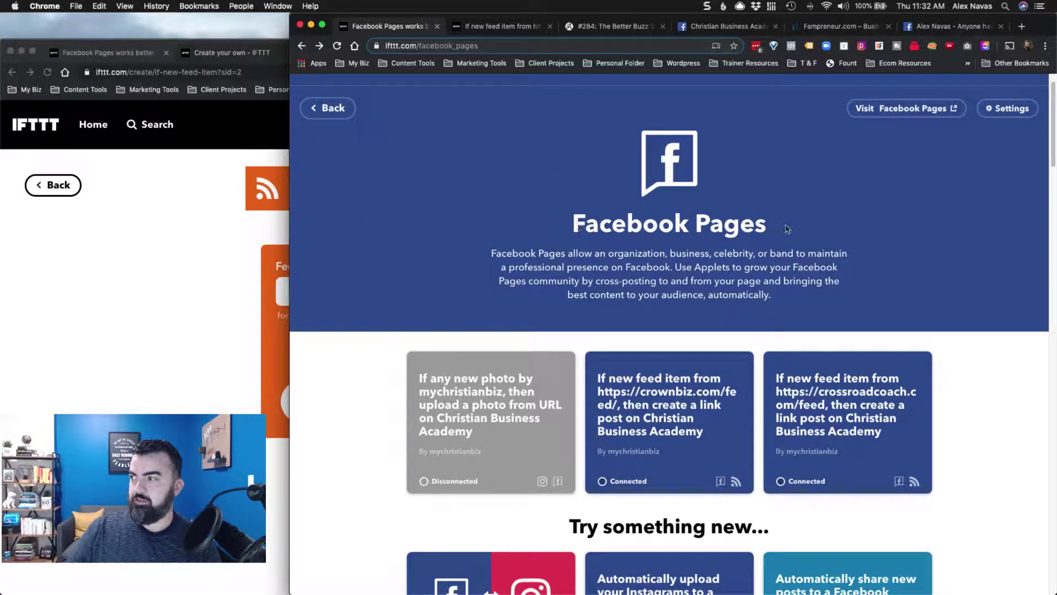
scroll(579, 230, down, 5)
scroll(542, 422, up, 5)
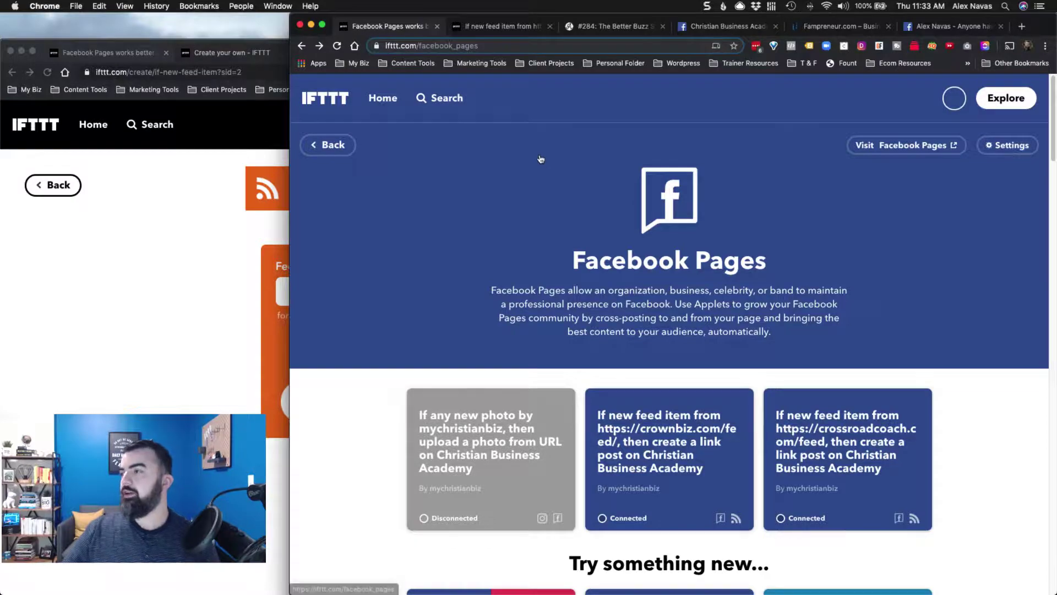
Switch to the Christian Business Academy Facebook Page and highlight IFTTT as a post's publisher
click(718, 28)
scroll(347, 212, down, 10)
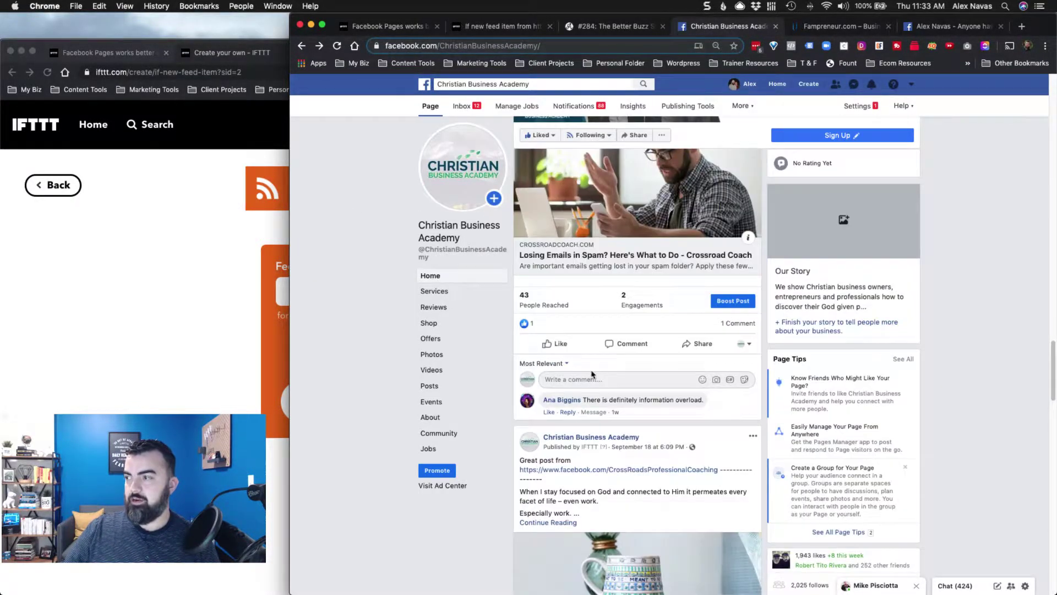
scroll(592, 375, down, 5)
scroll(668, 195, up, 1)
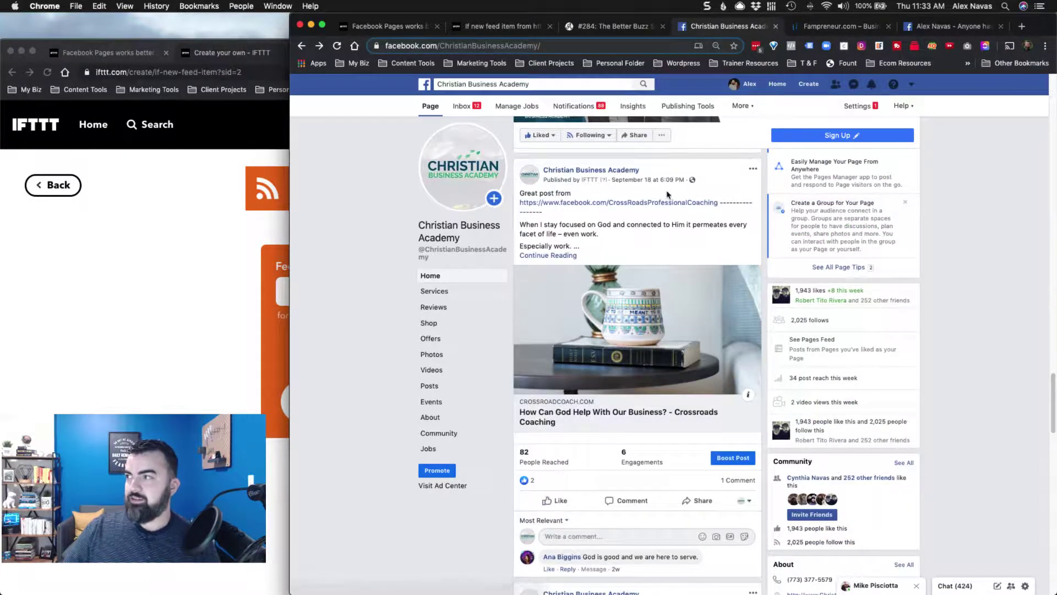
double_click(588, 179)
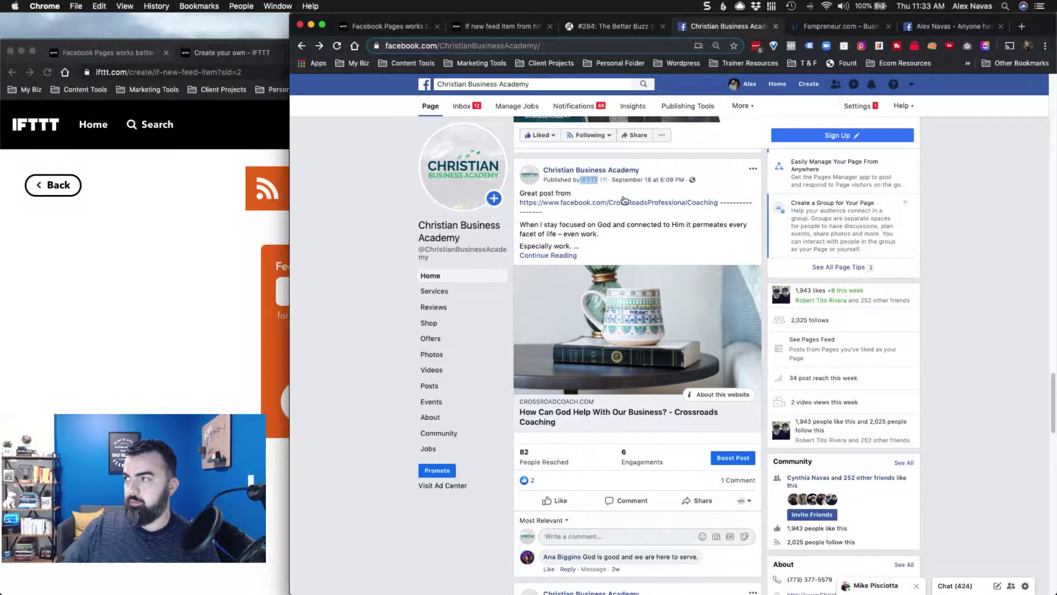
Scroll through the Page's crossroadcoach.com link posts published by IFTTT
scroll(628, 259, up, 5)
scroll(627, 265, up, 10)
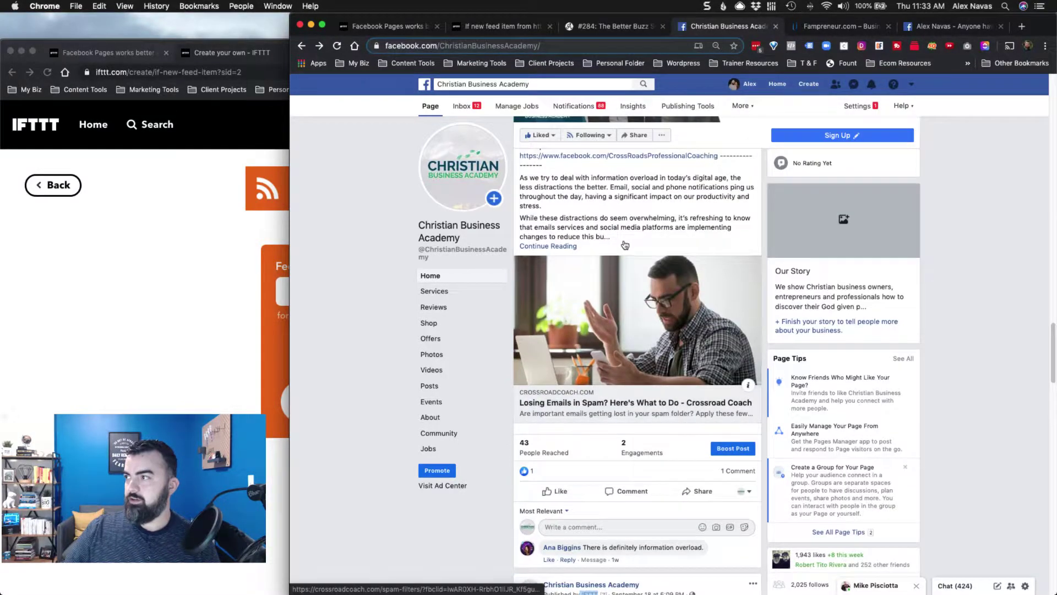
scroll(640, 294, up, 7)
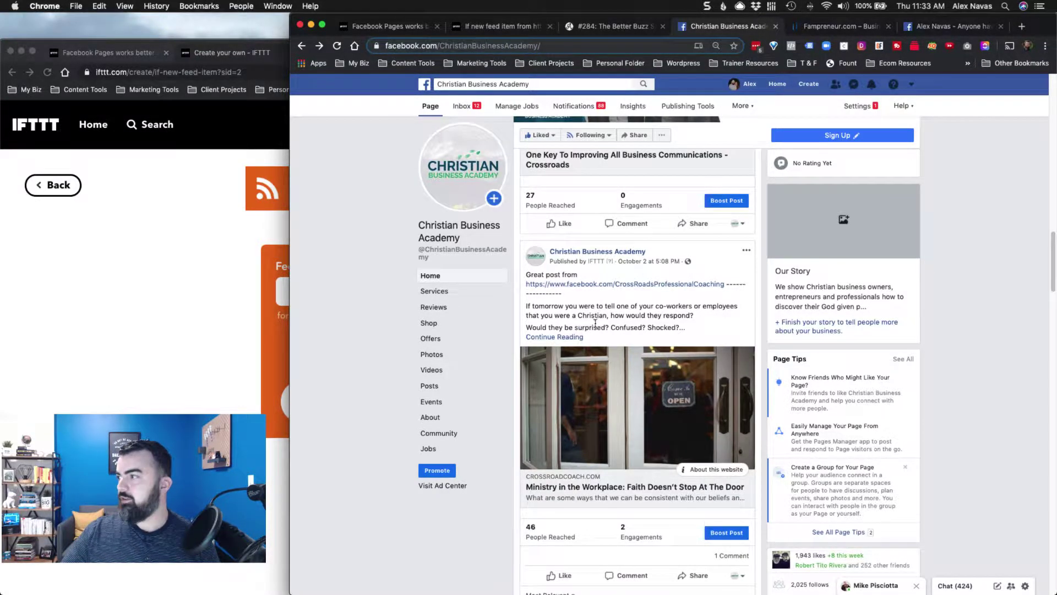
scroll(578, 329, down, 4)
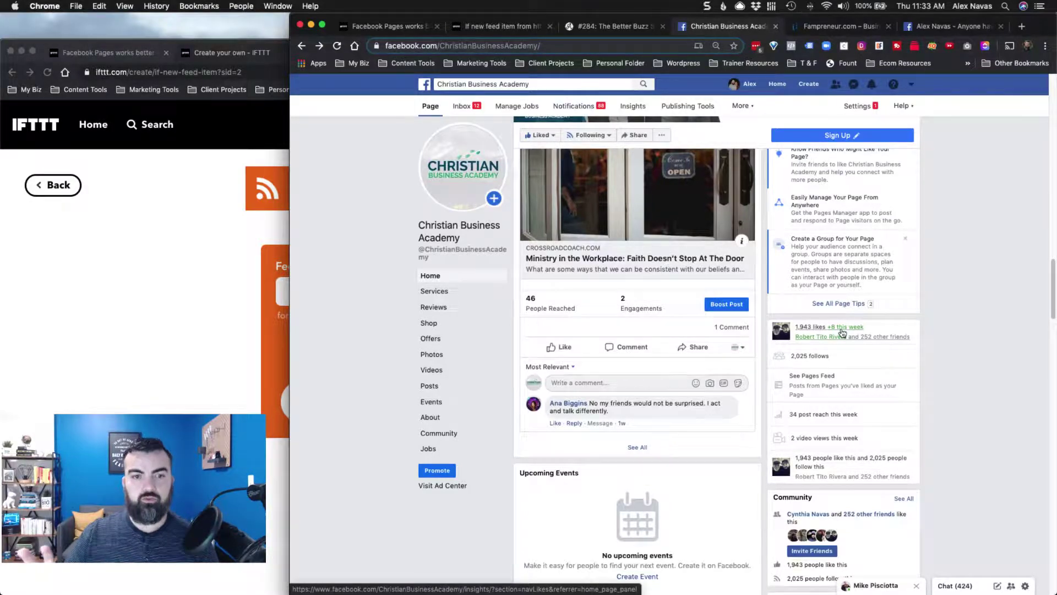
scroll(612, 306, down, 6)
scroll(633, 325, down, 20)
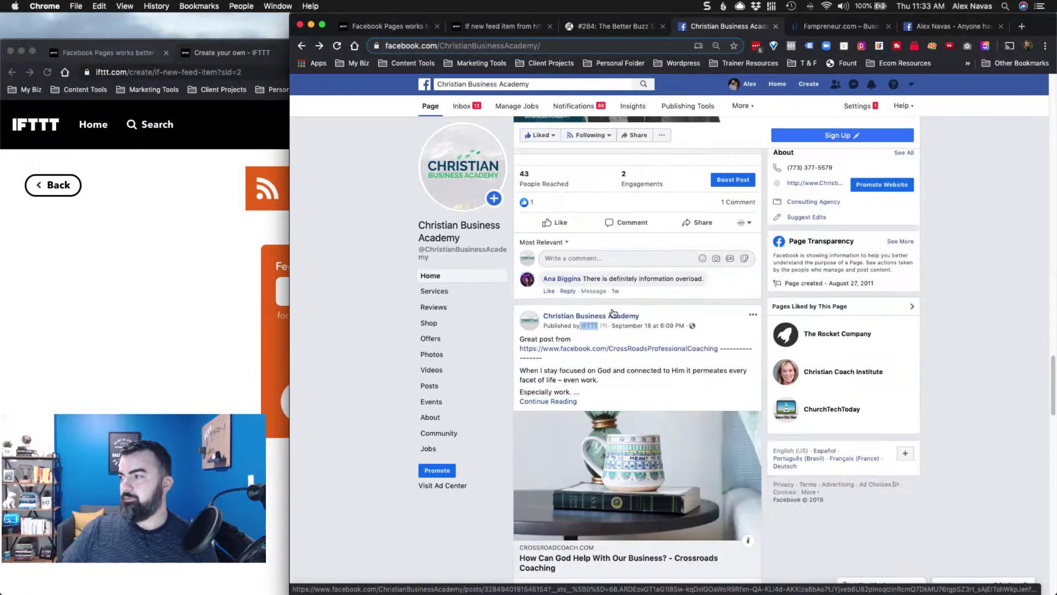
scroll(655, 337, down, 1)
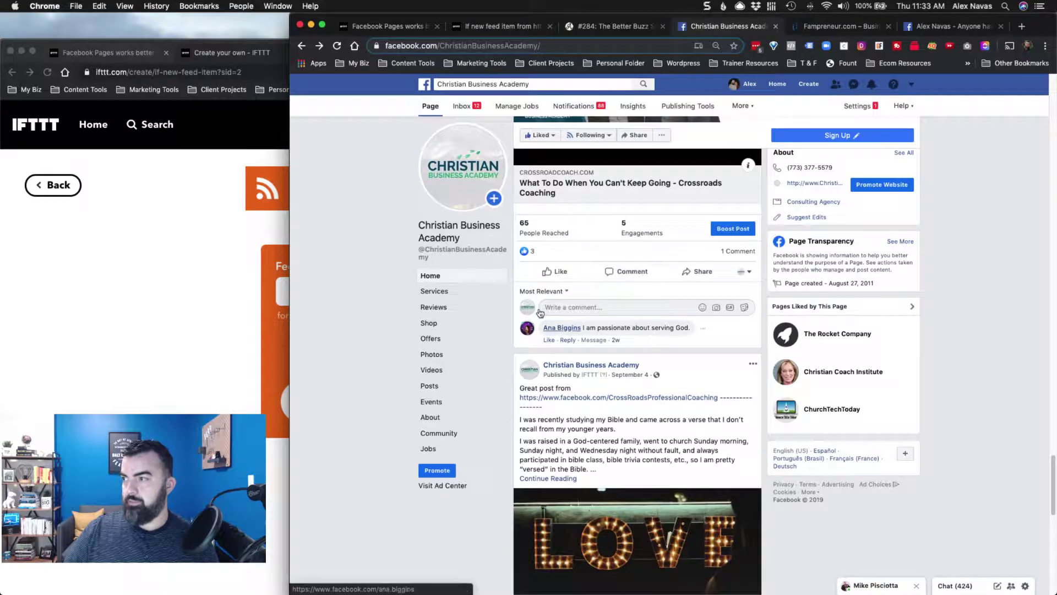
scroll(598, 319, down, 10)
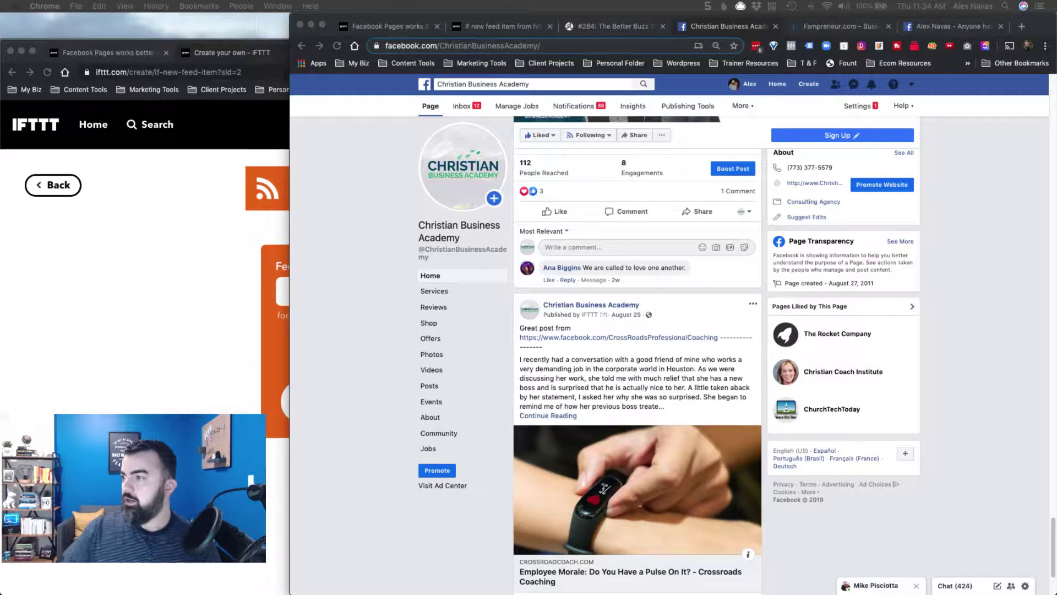
From the IFTTT Facebook Pages service page, open the crossroadcoach.com feed applet's settings
click(393, 25)
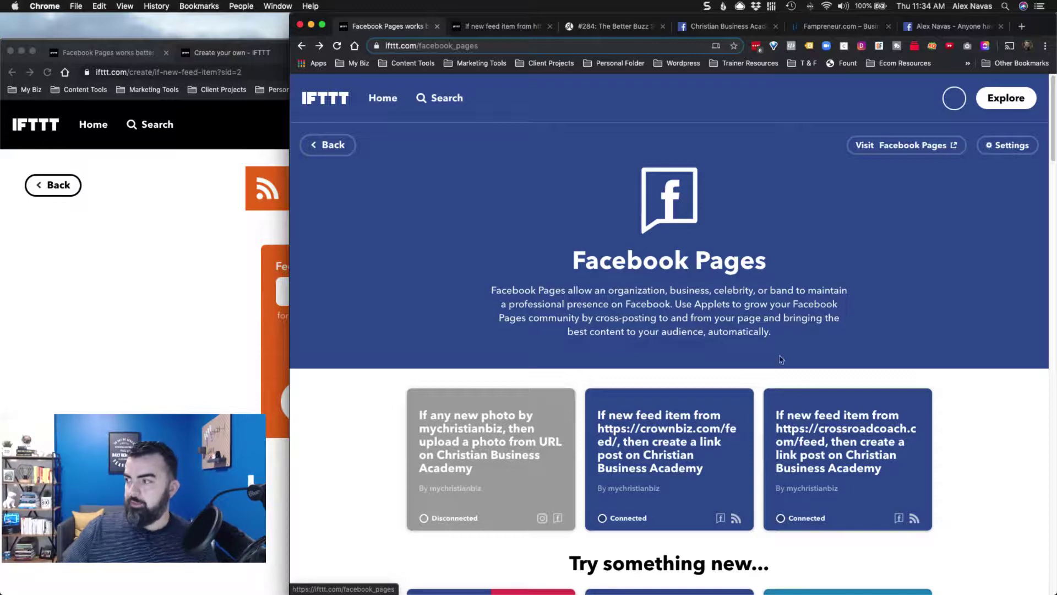
click(815, 443)
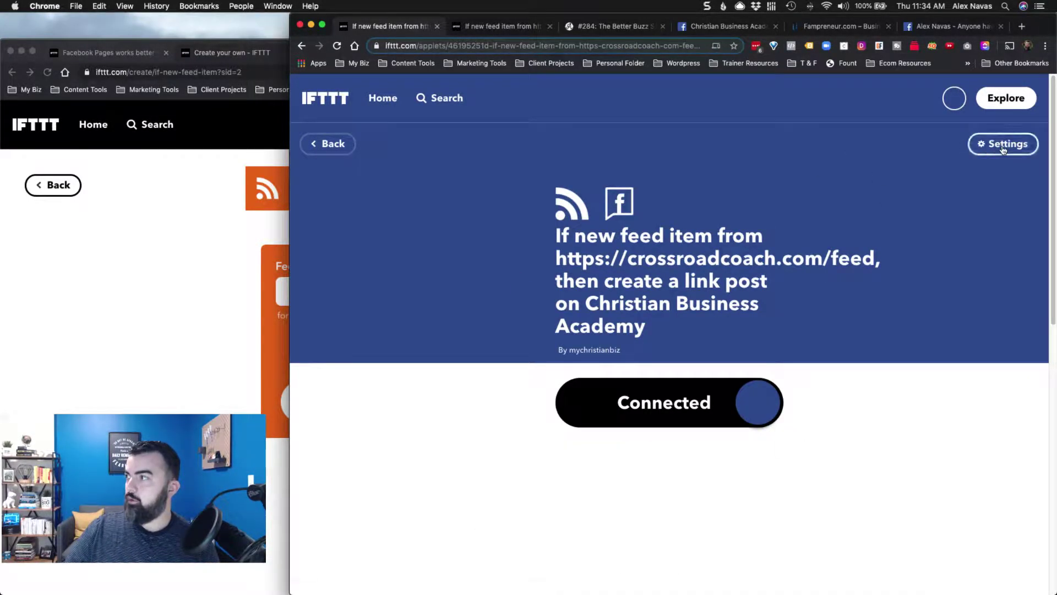
click(975, 145)
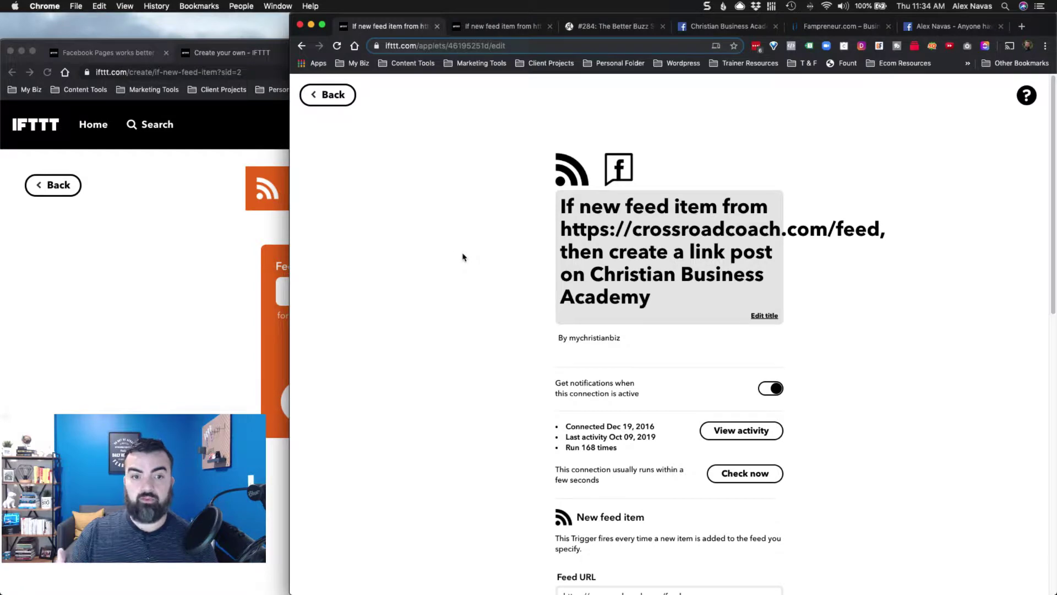
scroll(462, 258, down, 2)
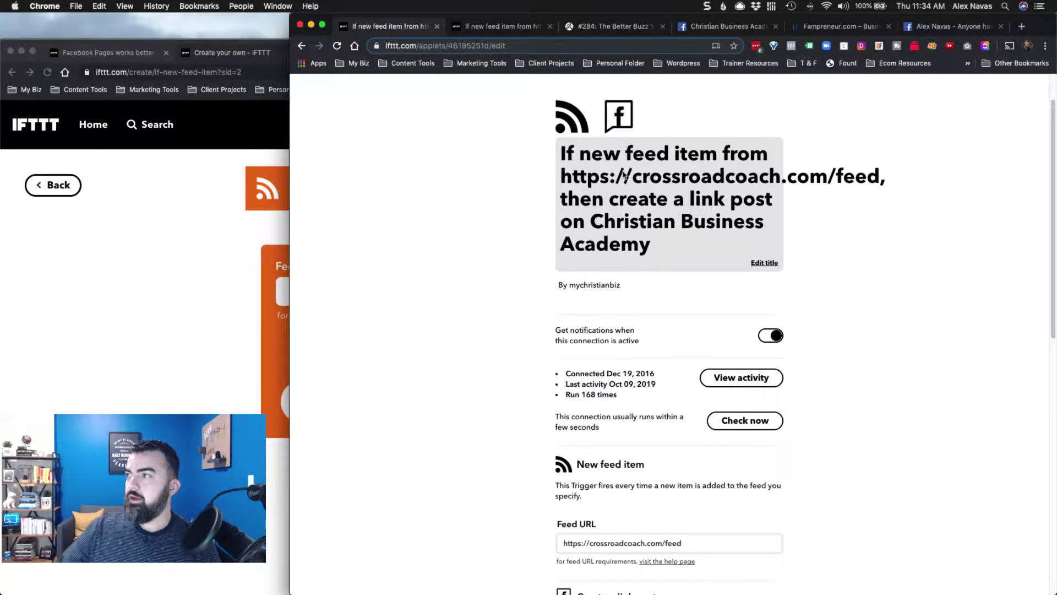
scroll(512, 195, up, 2)
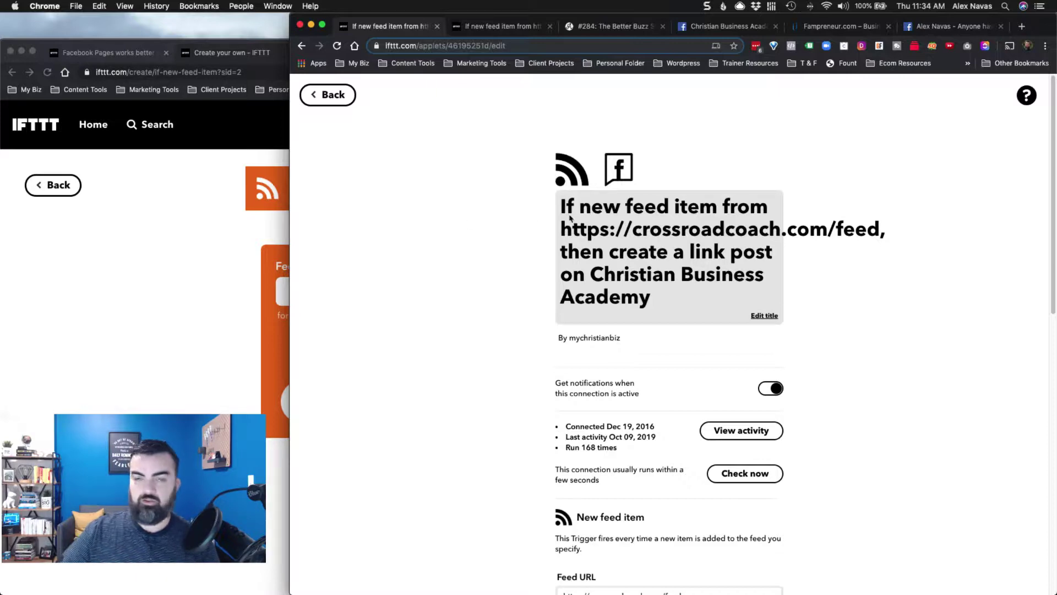
scroll(535, 214, down, 3)
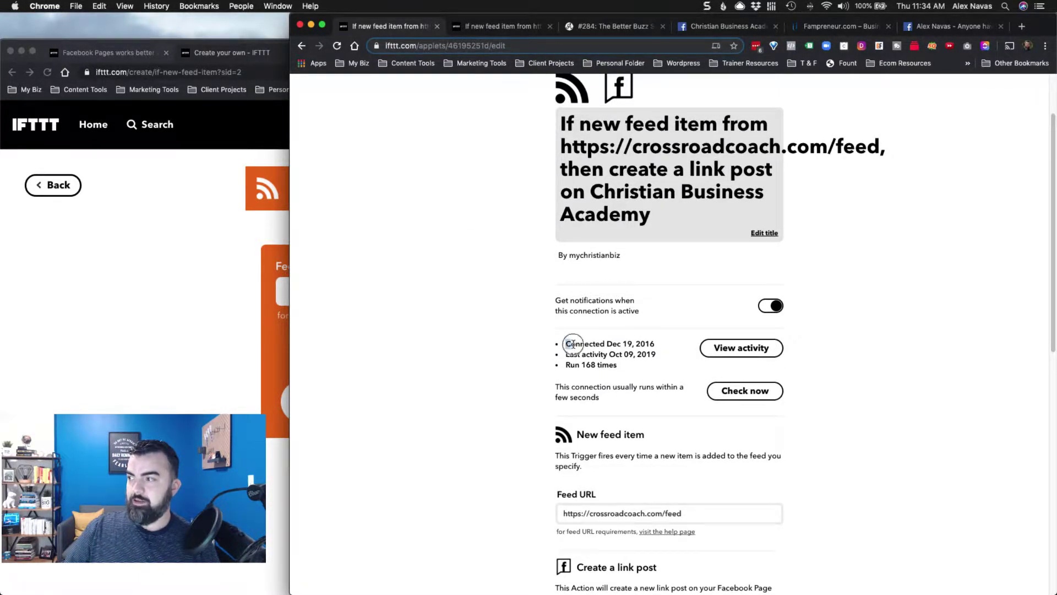
triple_click(657, 340)
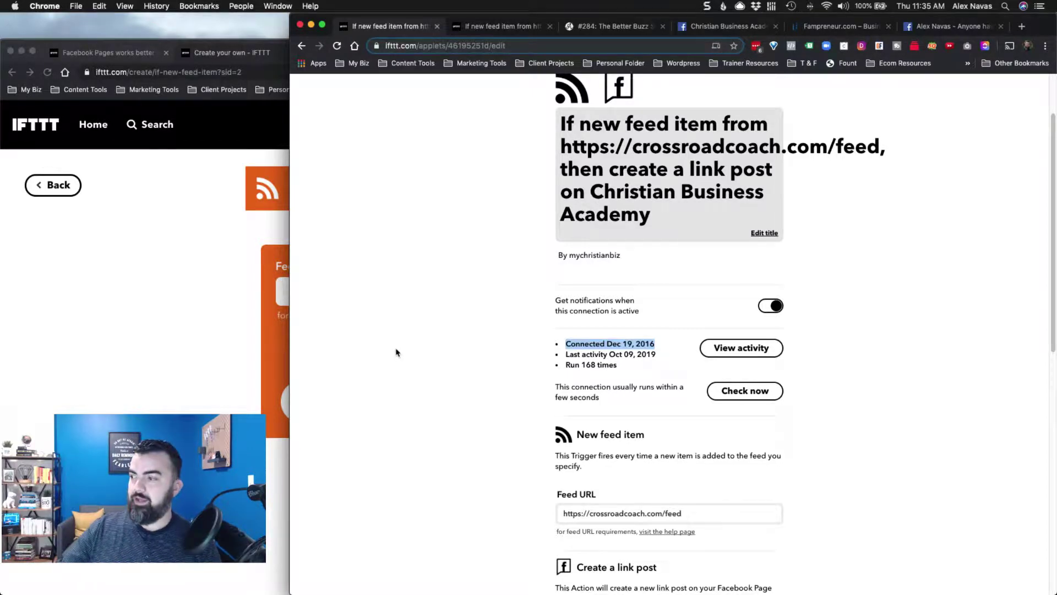
scroll(418, 322, down, 5)
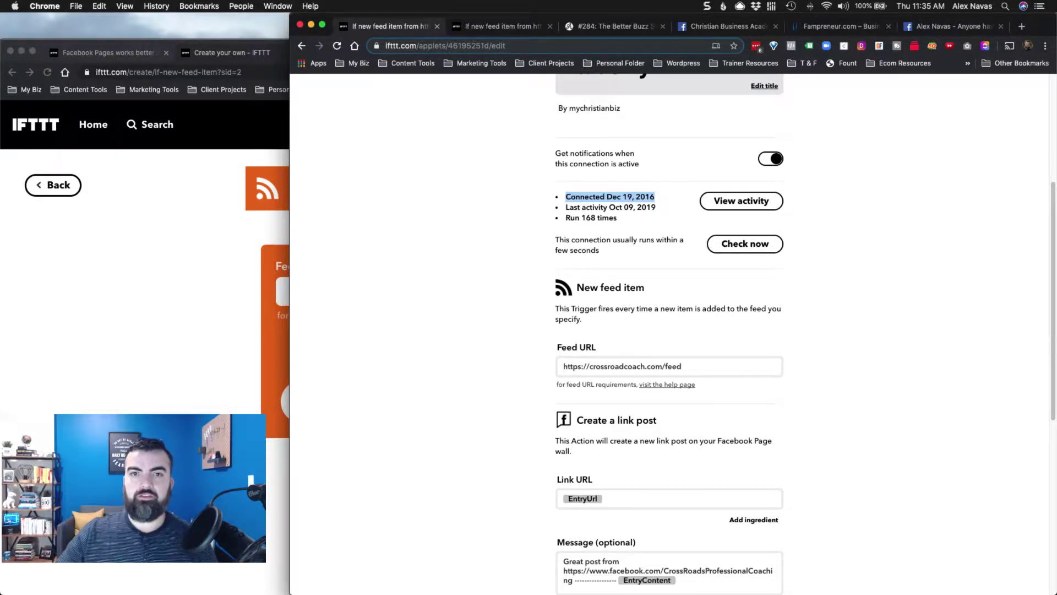
scroll(539, 380, down, 5)
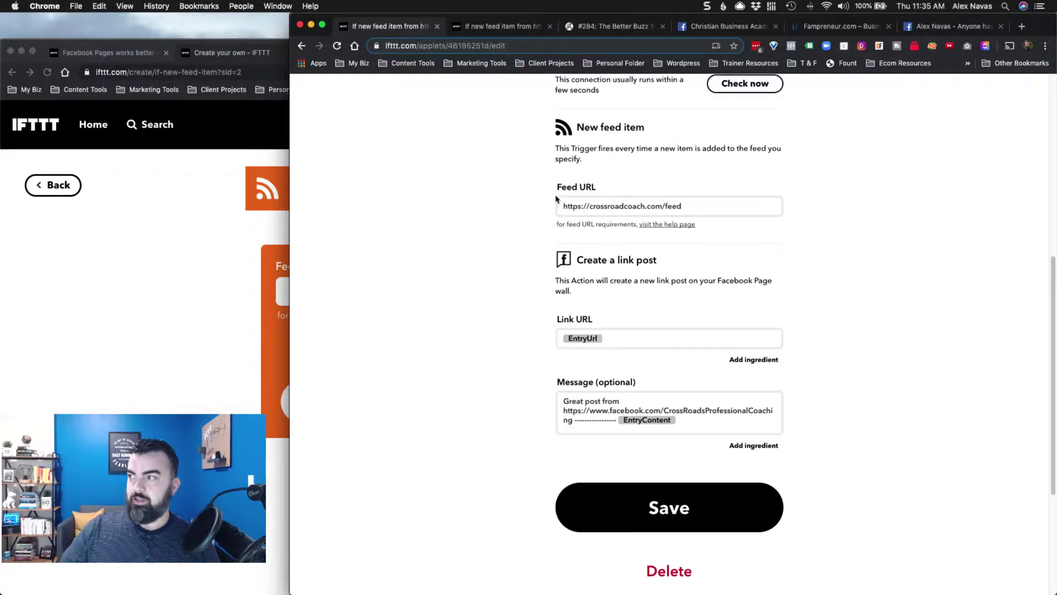
drag(557, 210, 802, 224)
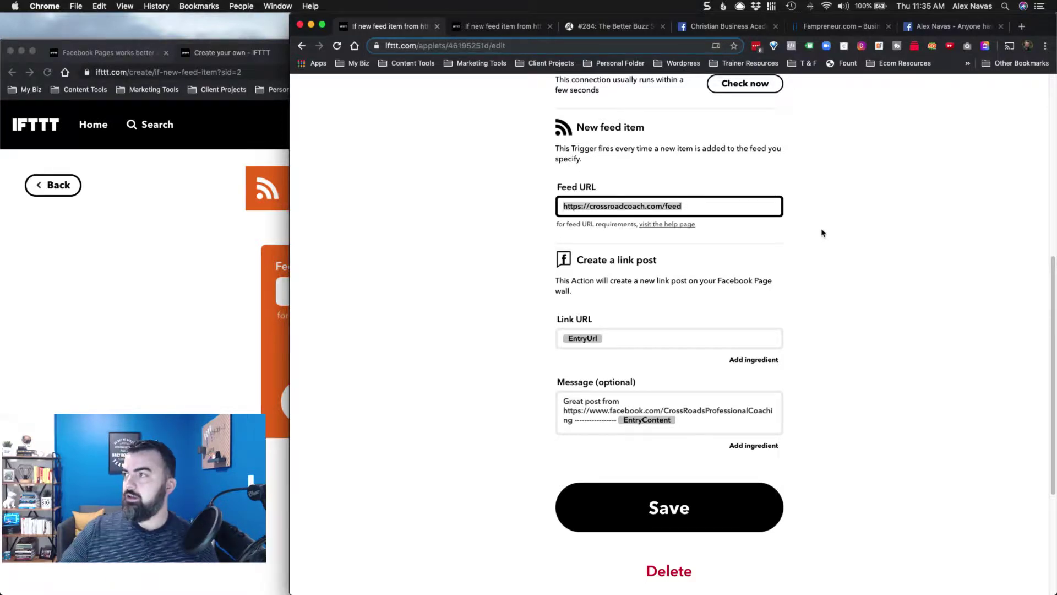
click(722, 211)
double_click(682, 203)
click(714, 206)
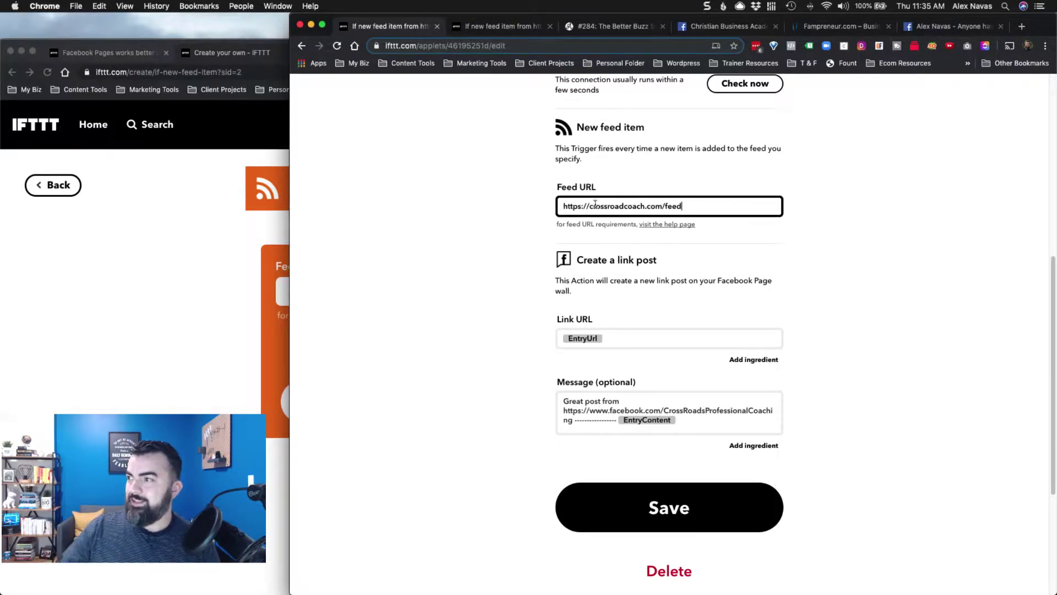
drag(561, 203, 698, 205)
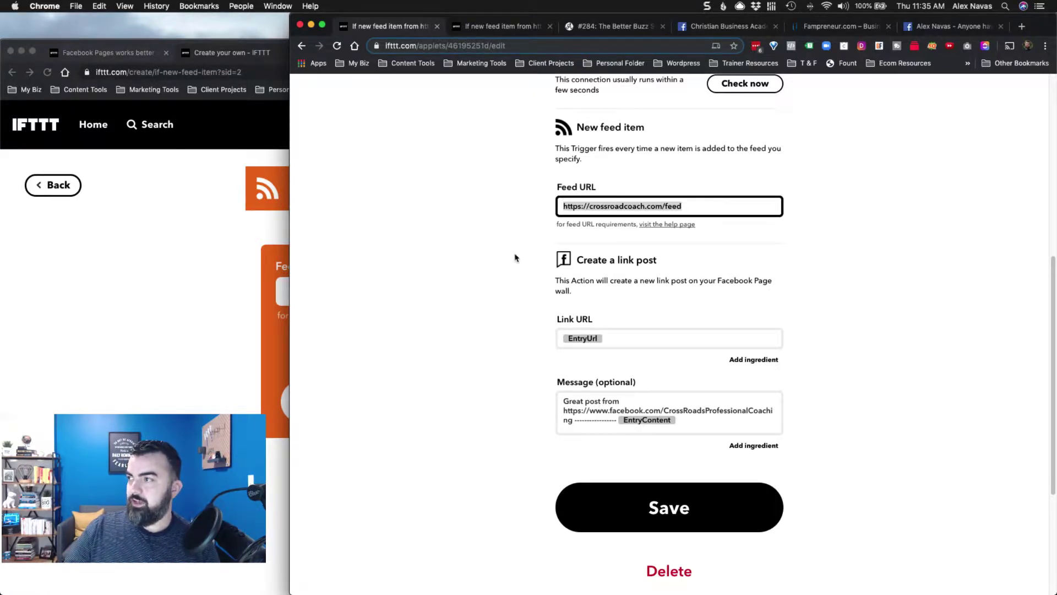
scroll(522, 264, down, 1)
scroll(522, 228, down, 1)
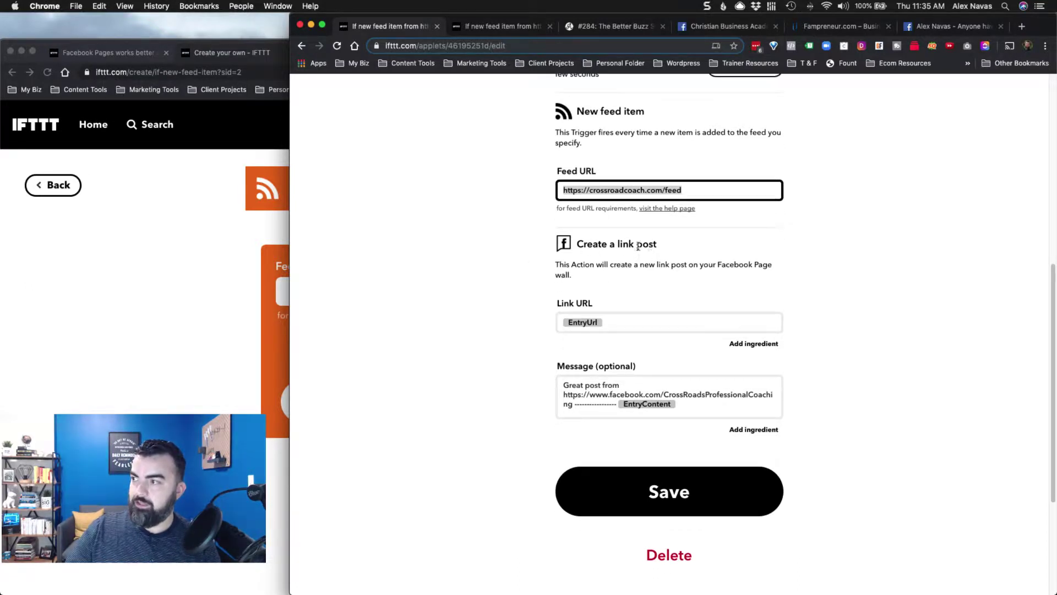
scroll(524, 330, down, 1)
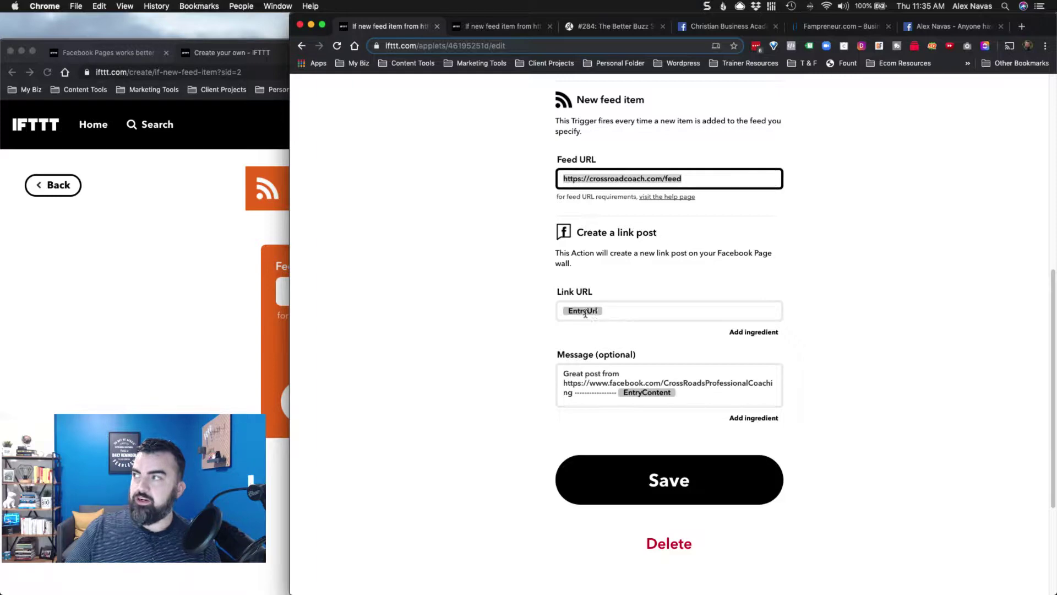
click(732, 27)
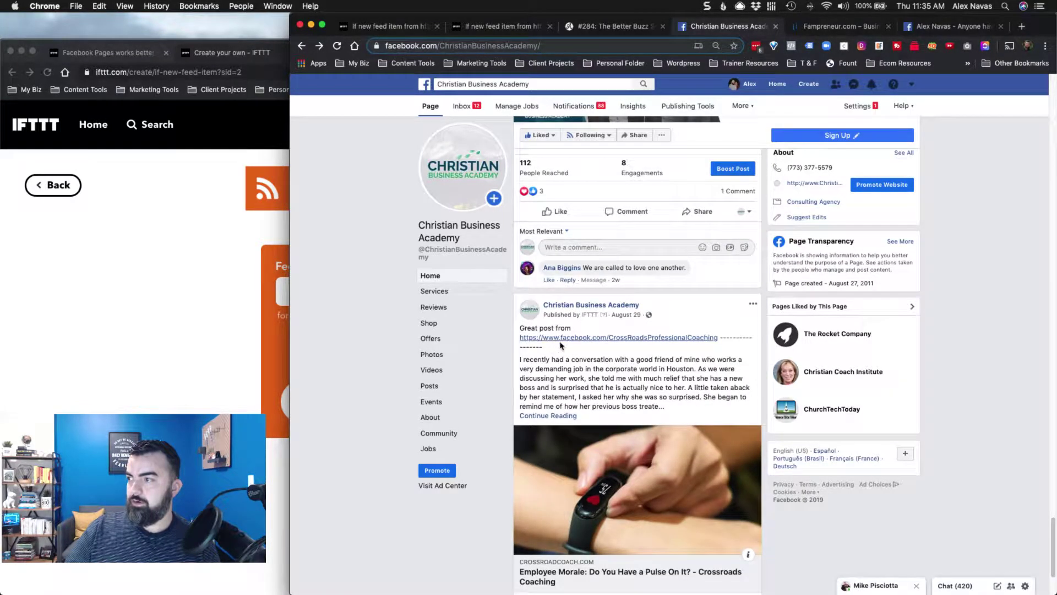
scroll(558, 339, down, 1)
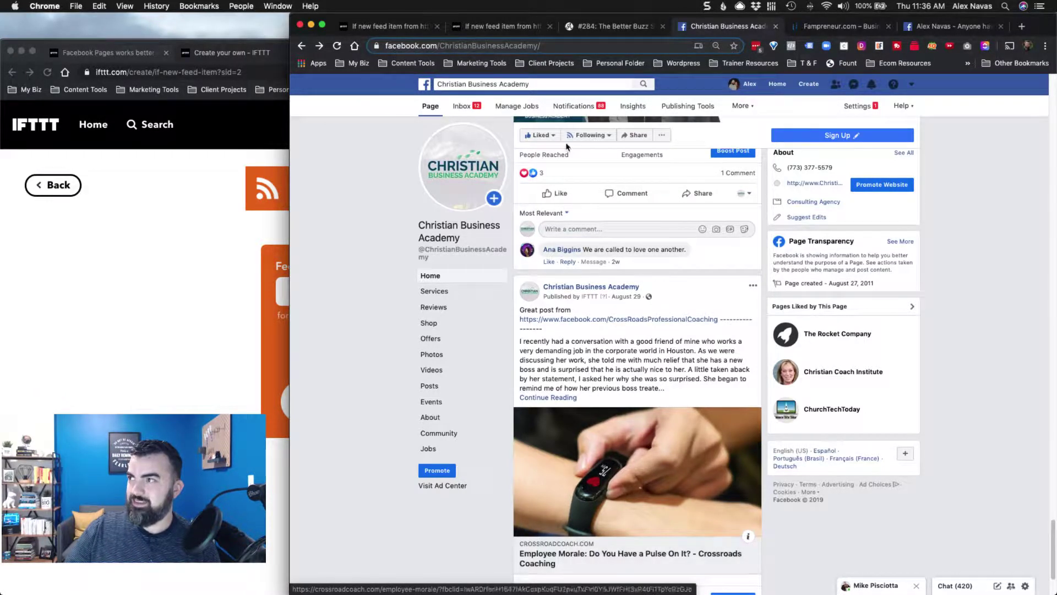
click(401, 27)
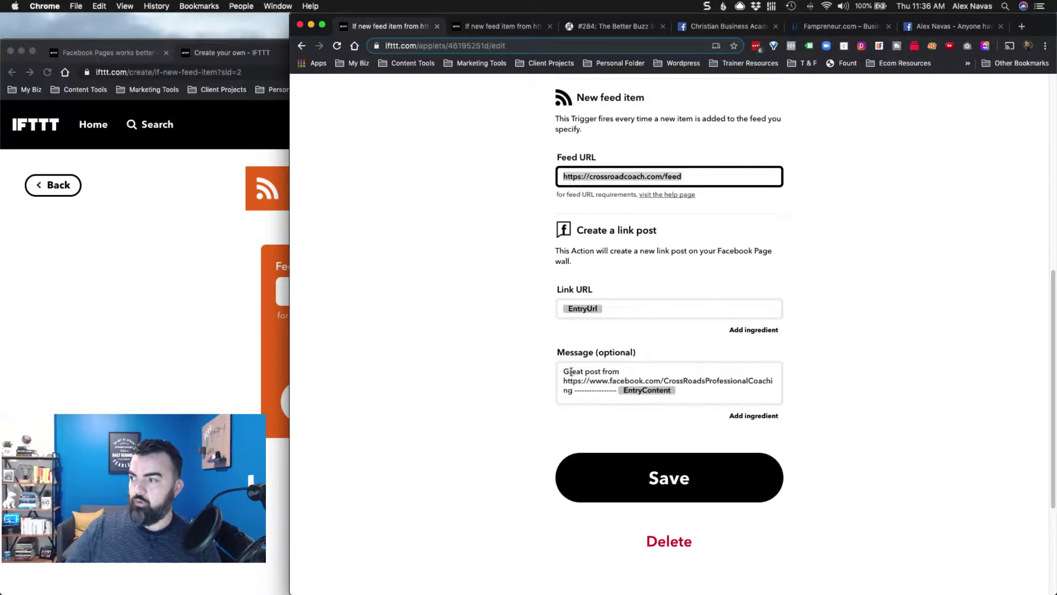
mouse_move(563, 382)
mouse_down()
mouse_move(767, 373)
mouse_move(574, 390)
mouse_up()
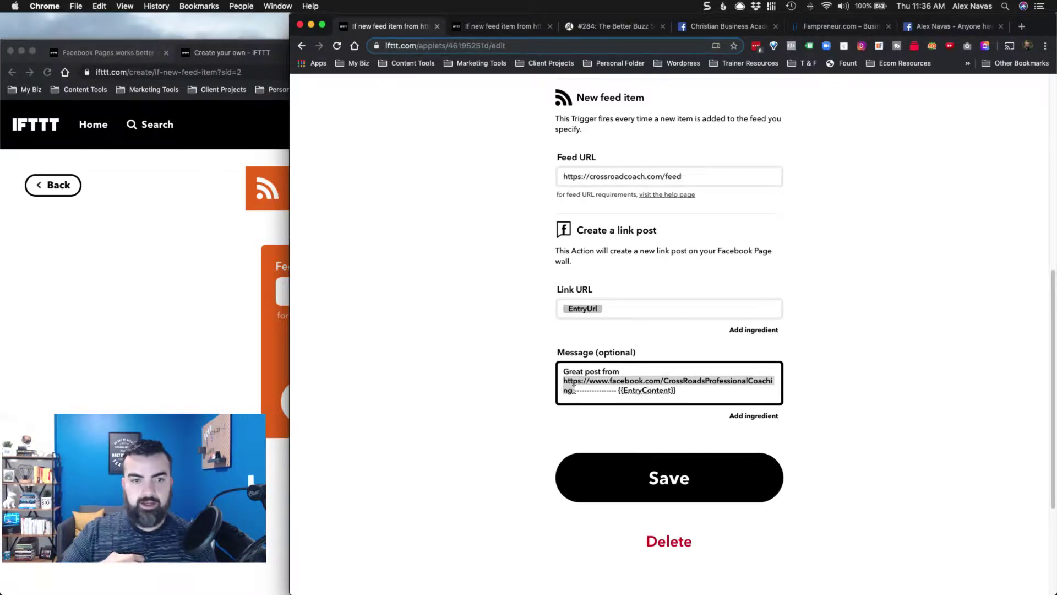
click(714, 26)
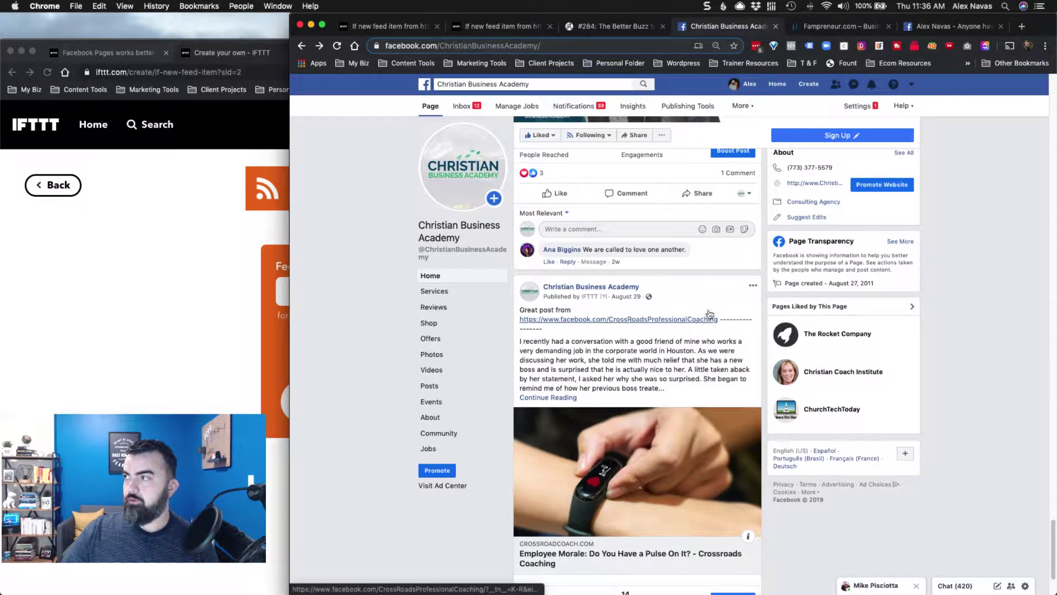
click(385, 27)
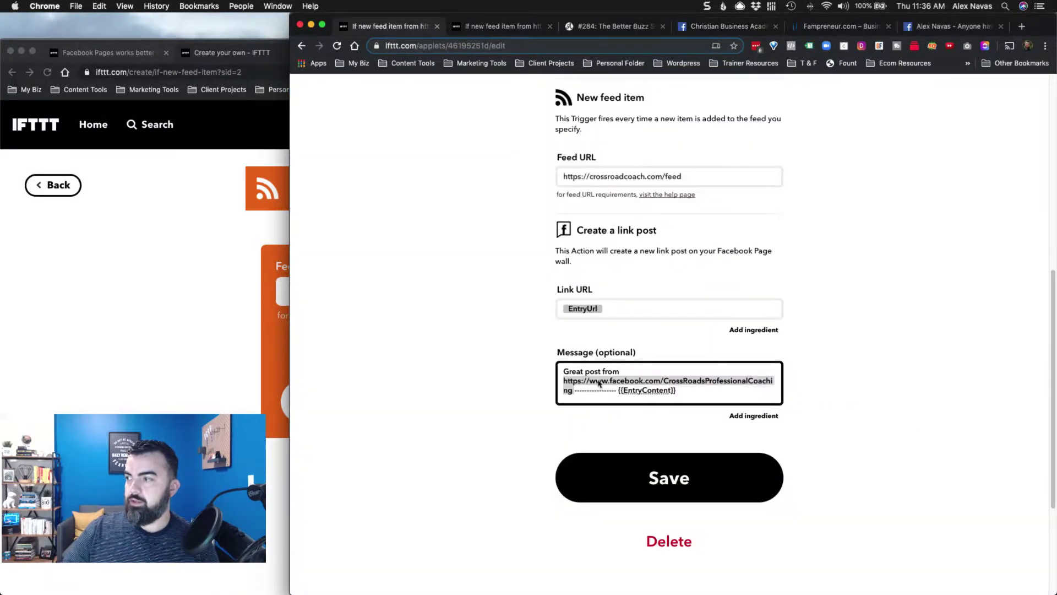
click(581, 381)
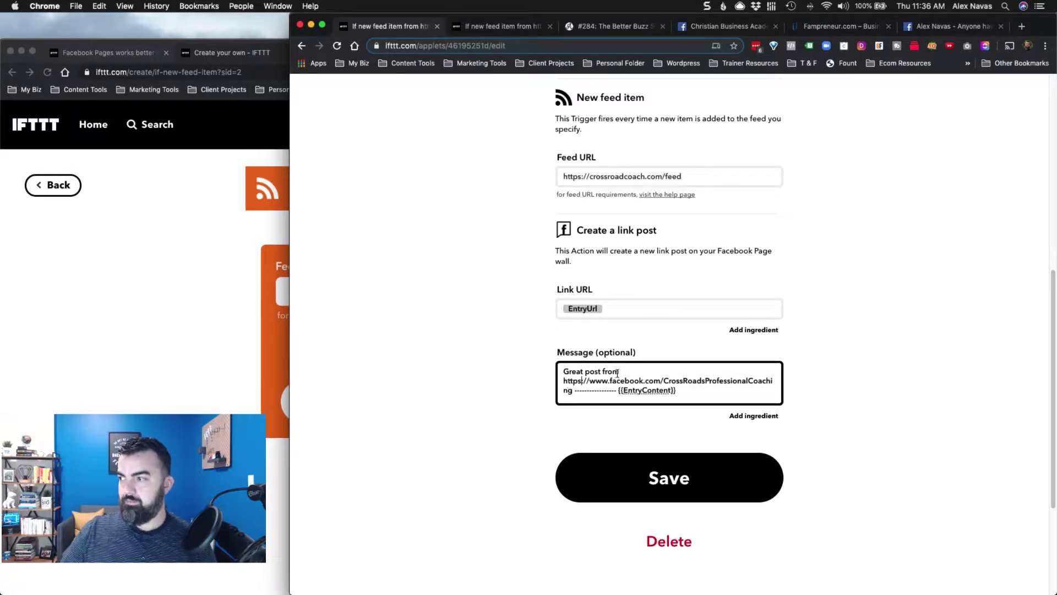
click(693, 29)
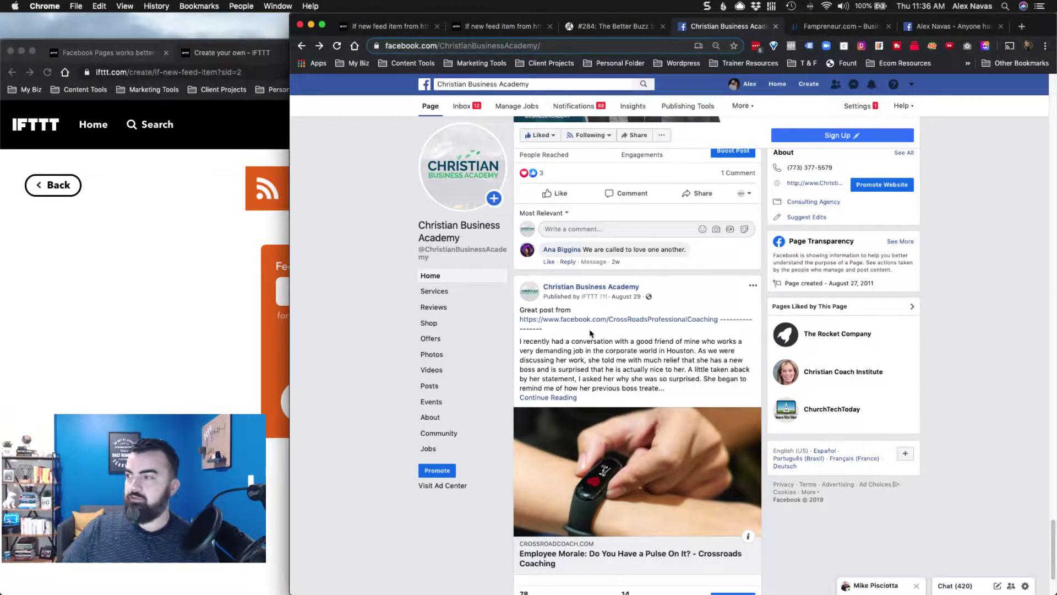
Check the CrossRoadsProfessionalCoaching link in the post, then scroll the applet's edit settings to Save
mouse_move(626, 326)
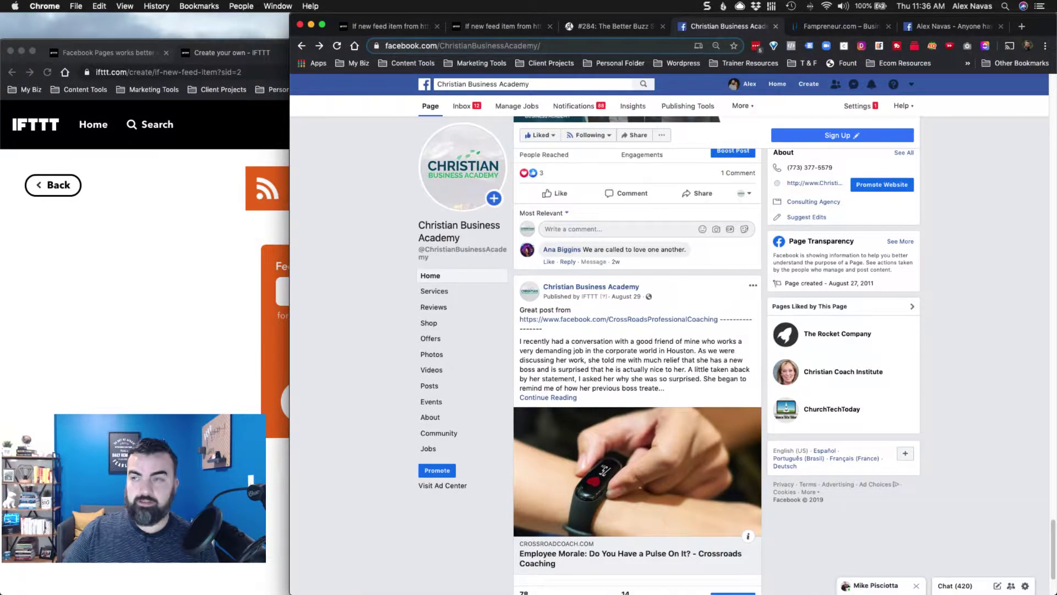
click(400, 26)
scroll(545, 374, down, 3)
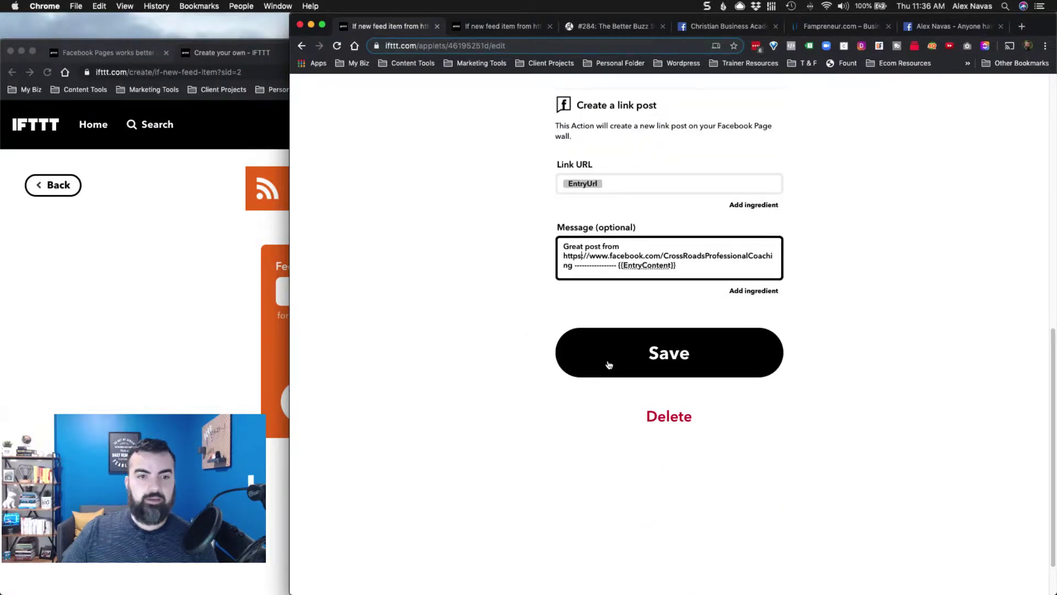
Leave the applet edit form and load the presenter's business Page by replacing the post path with 'pro'
click(302, 46)
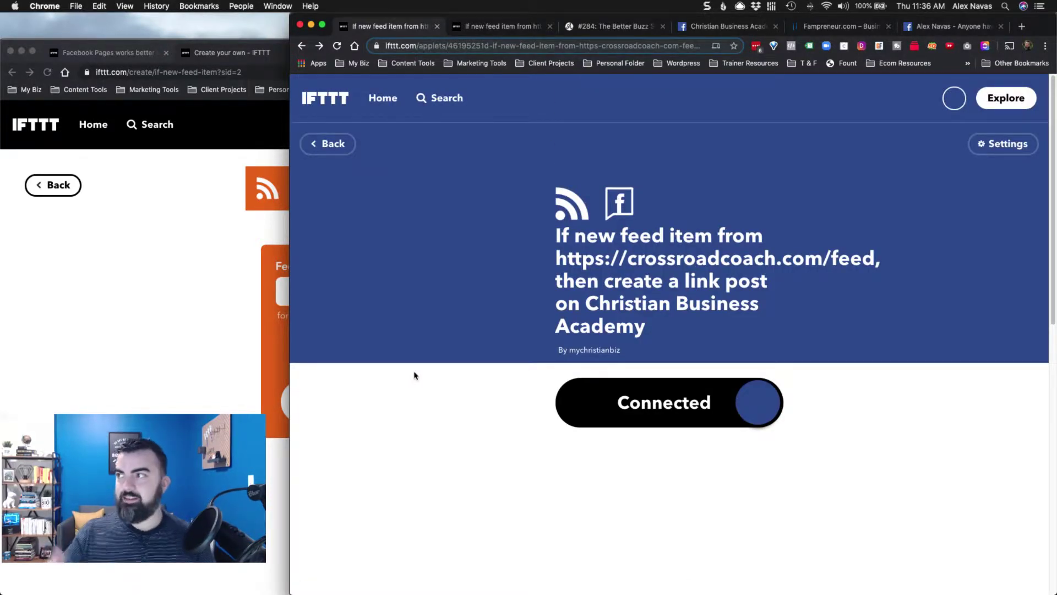
click(918, 29)
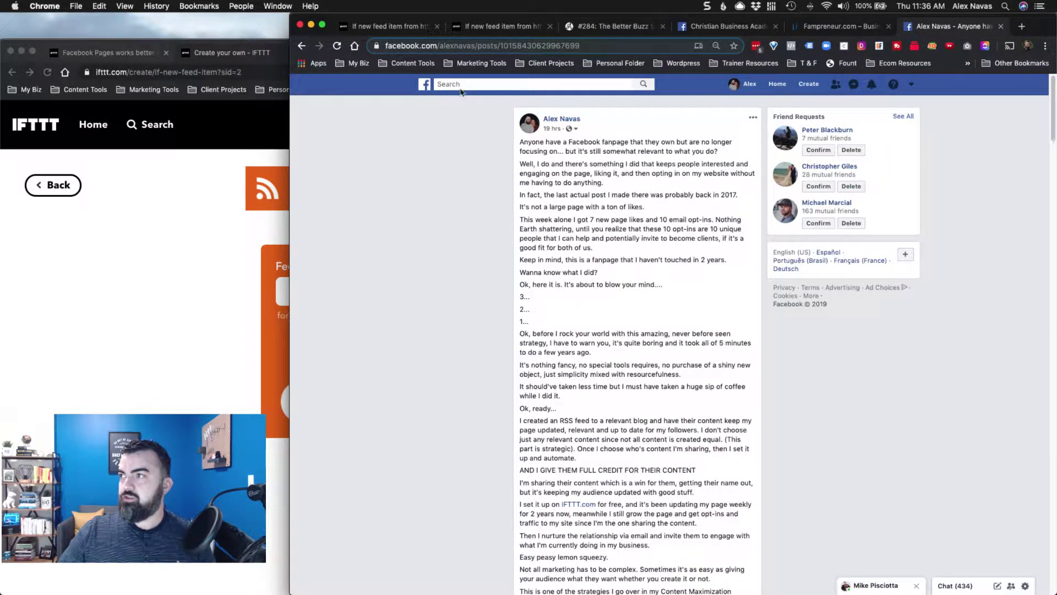
click(461, 47)
click(446, 46)
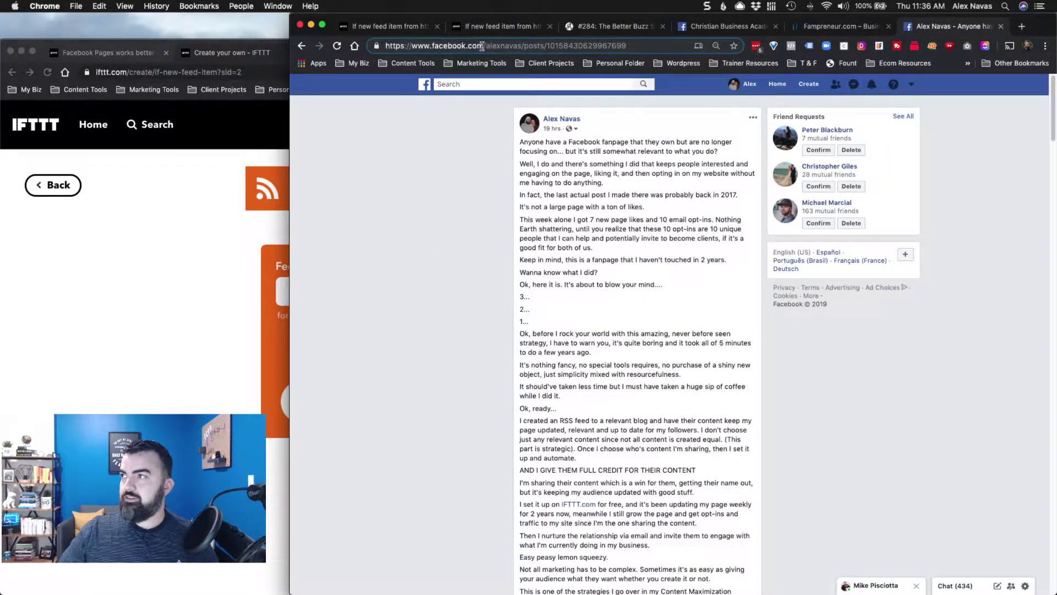
drag(522, 45, 637, 49)
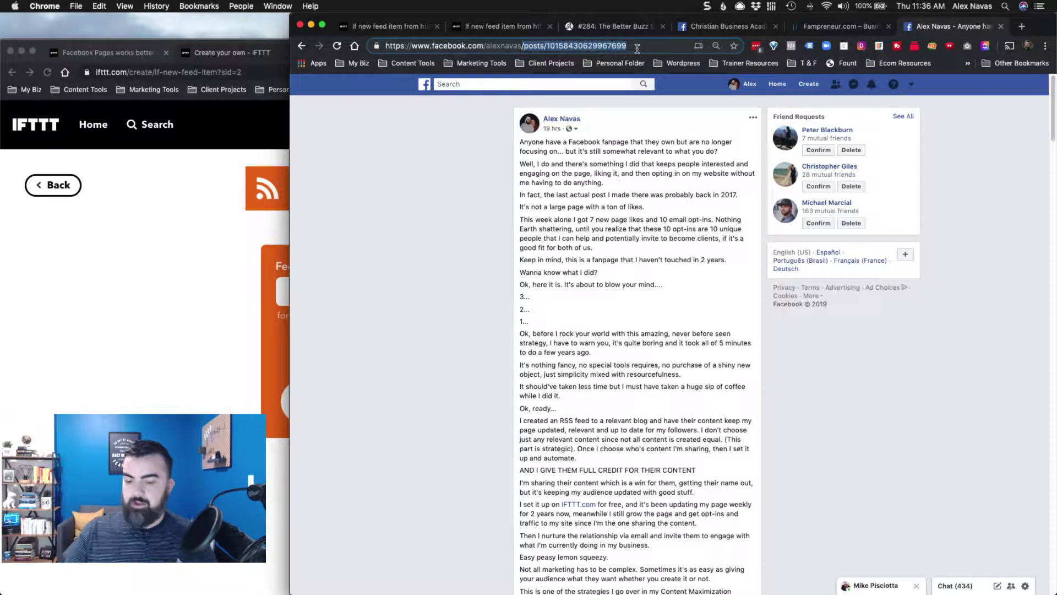
text(pro)
key(Return)
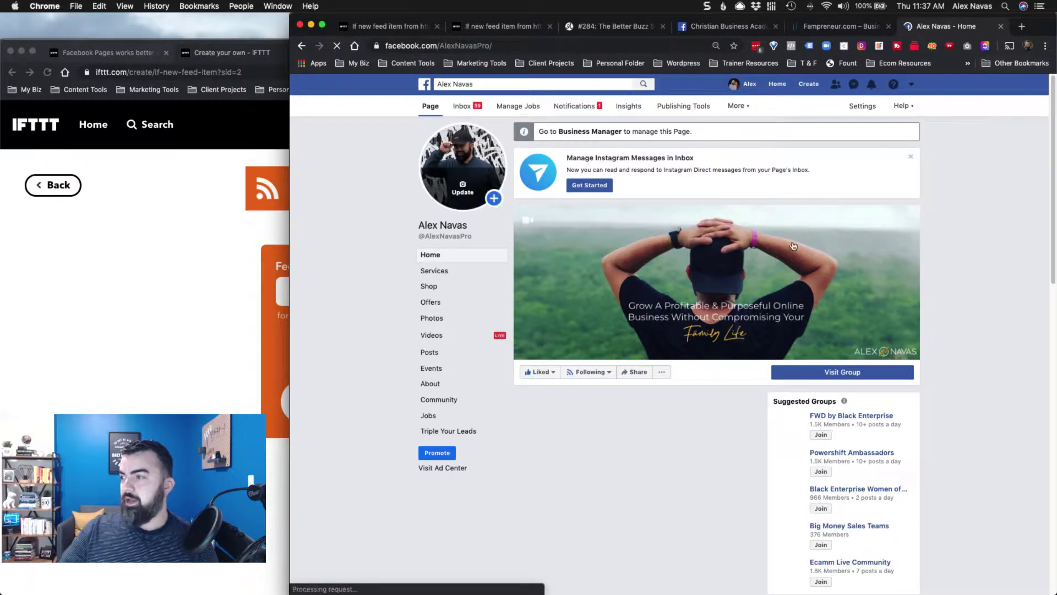
scroll(626, 342, down, 3)
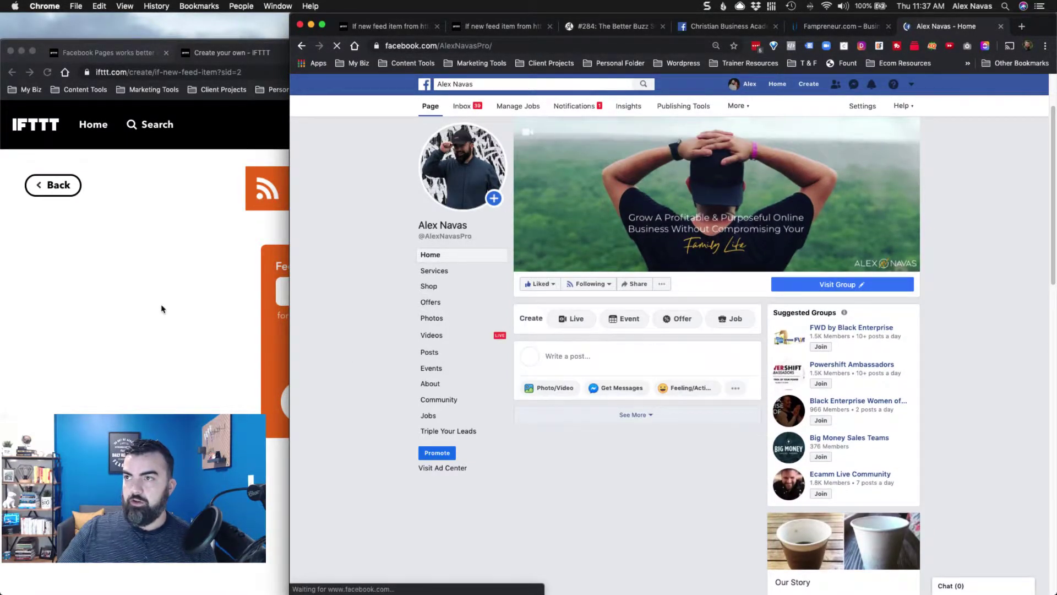
Switch between the browser windows and step back out of the feed trigger setup
click(165, 311)
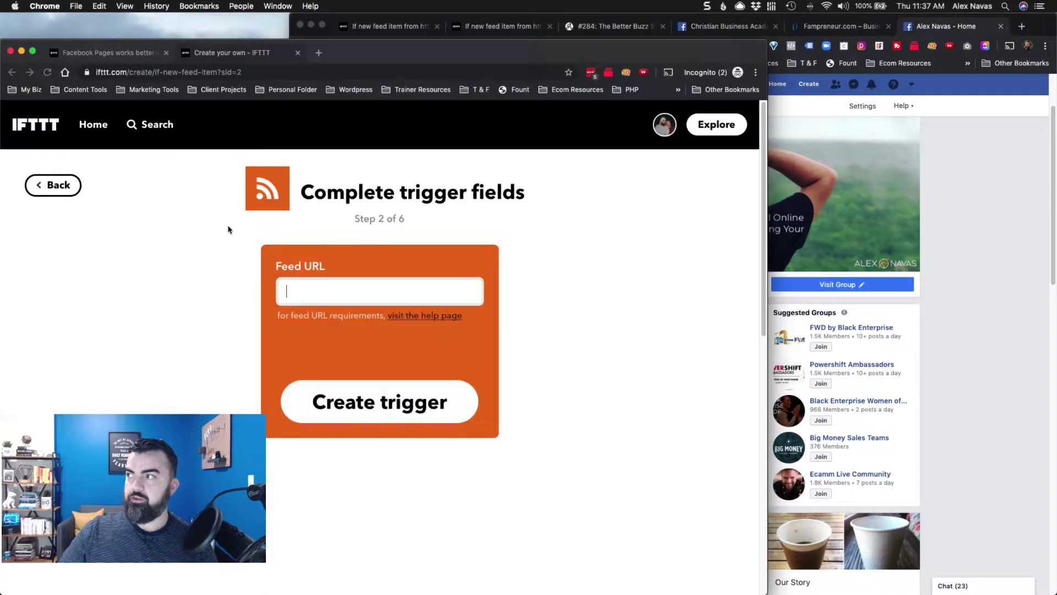
click(387, 39)
click(389, 26)
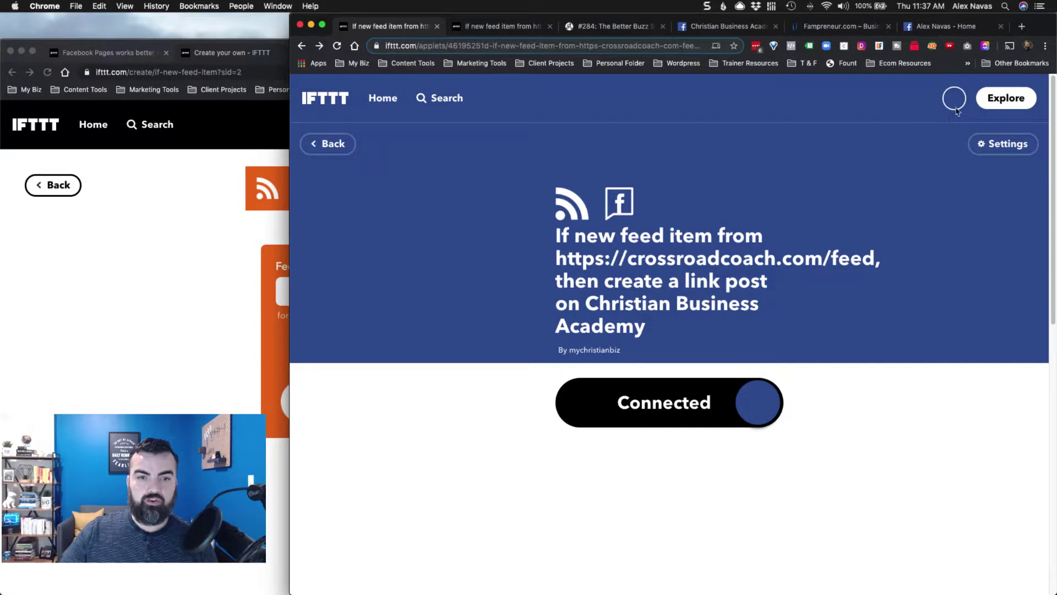
click(111, 251)
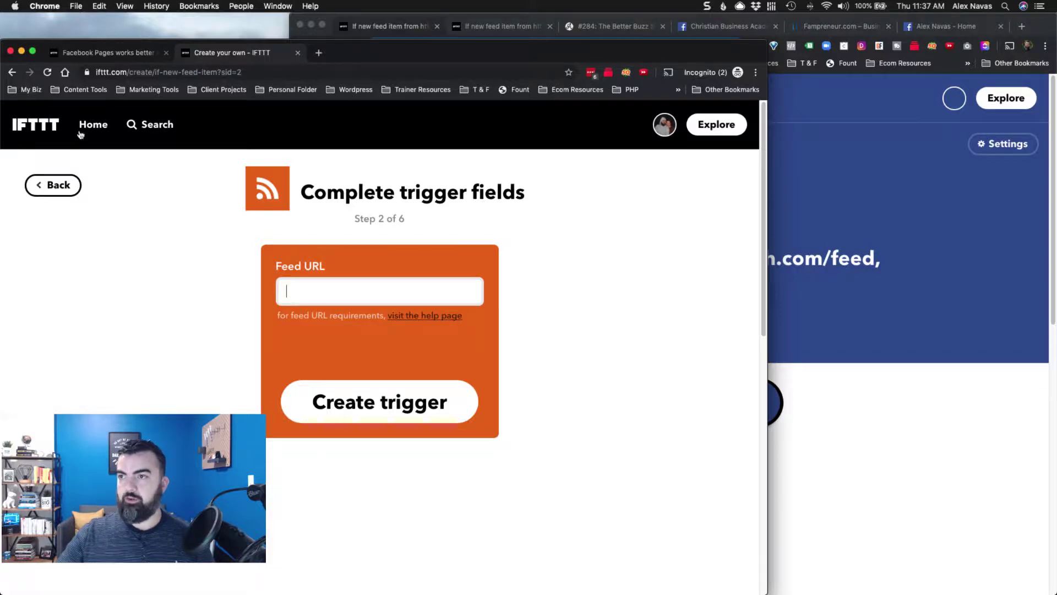
click(75, 181)
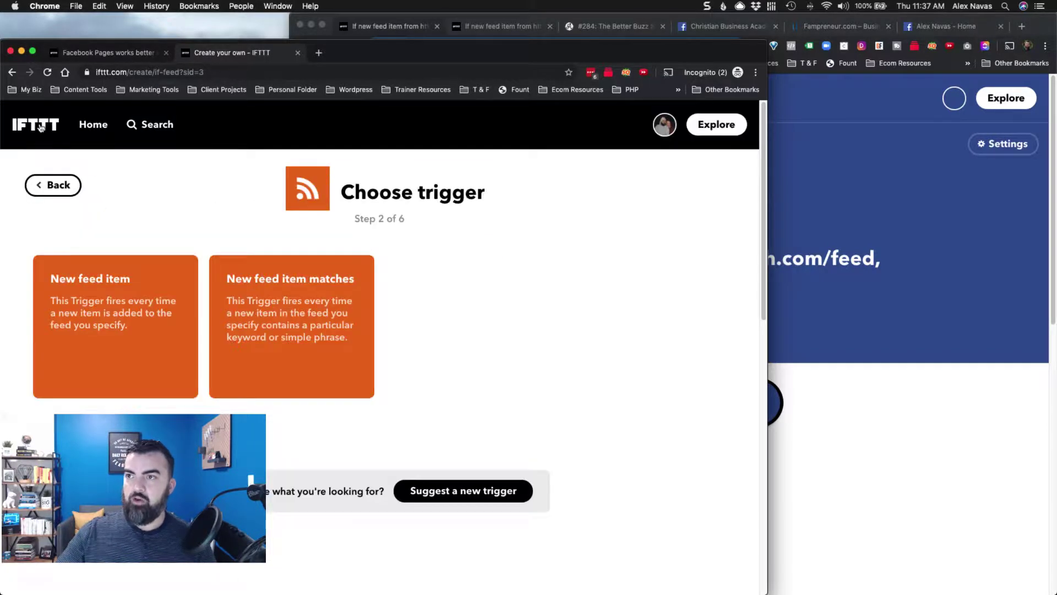
Go to the IFTTT home page, then Explore, and start an applet from scratch
click(40, 127)
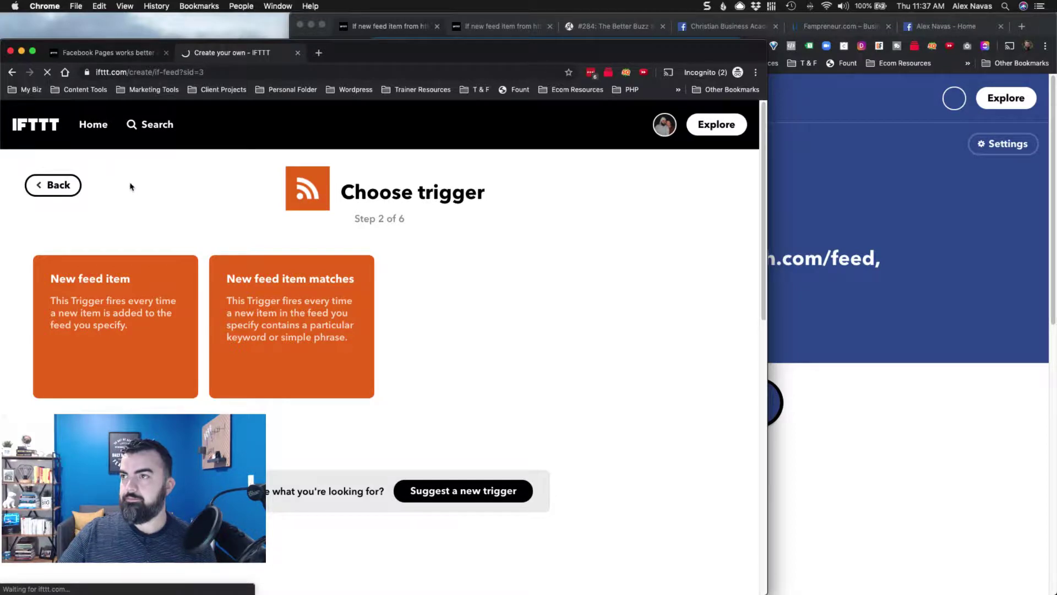
click(47, 130)
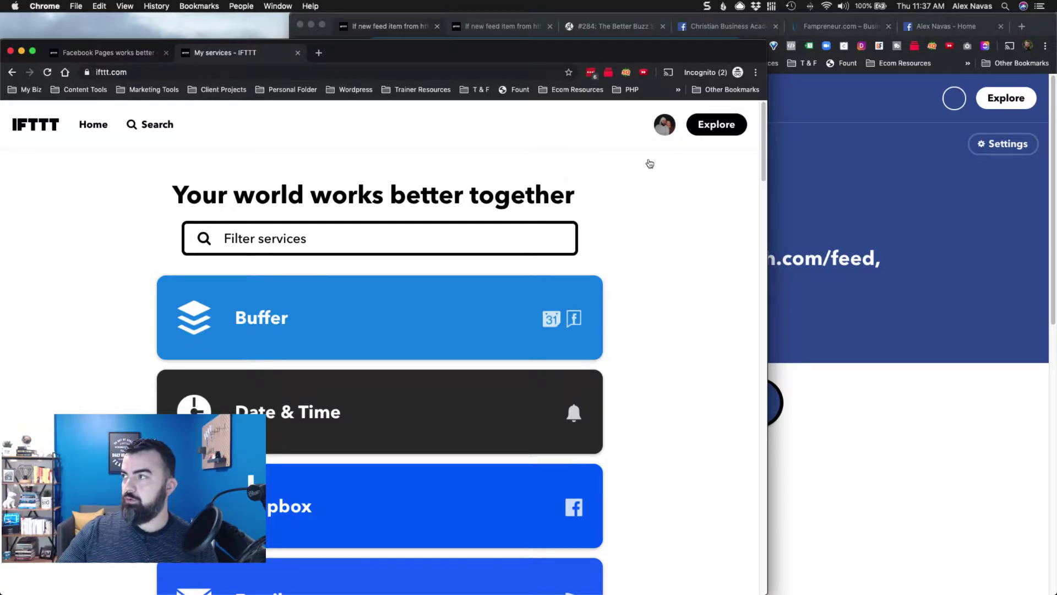
click(718, 127)
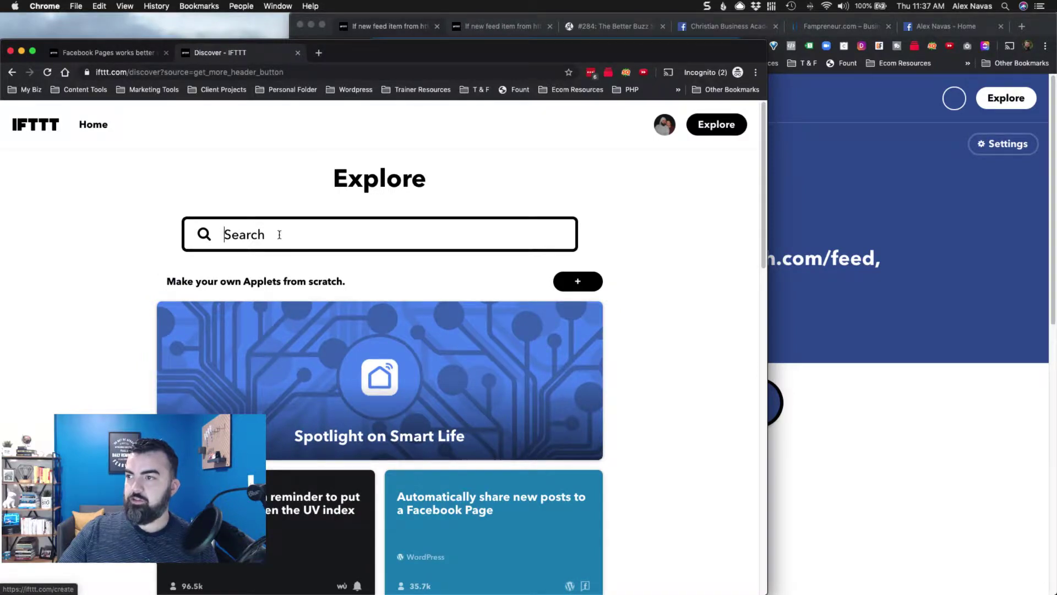
click(580, 283)
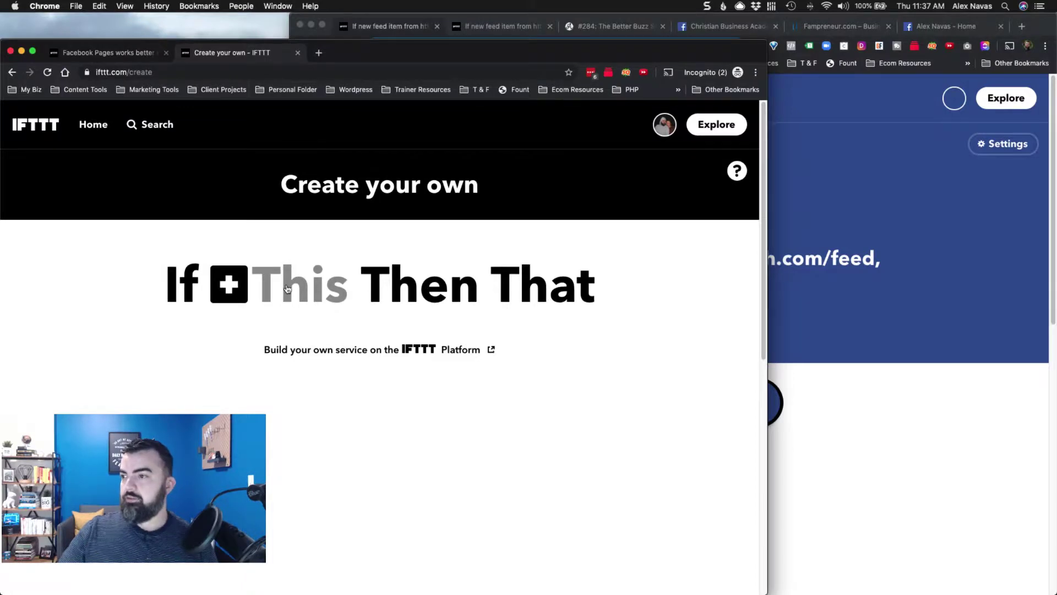
Search 'rss', pick RSS Feed's New feed item trigger, and bring forward the Amy Porterfield page
click(250, 286)
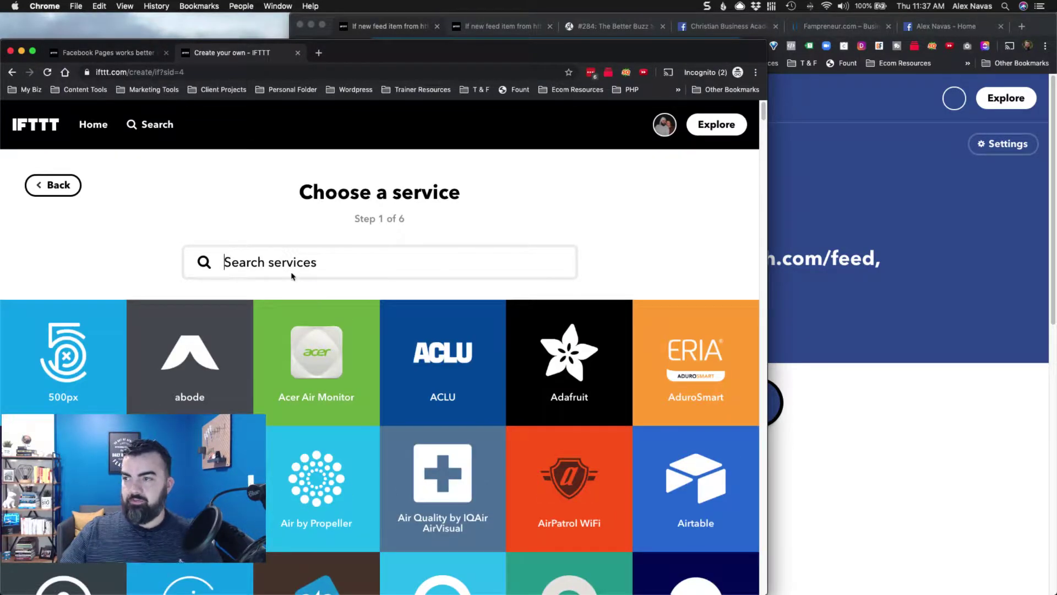
text(rss)
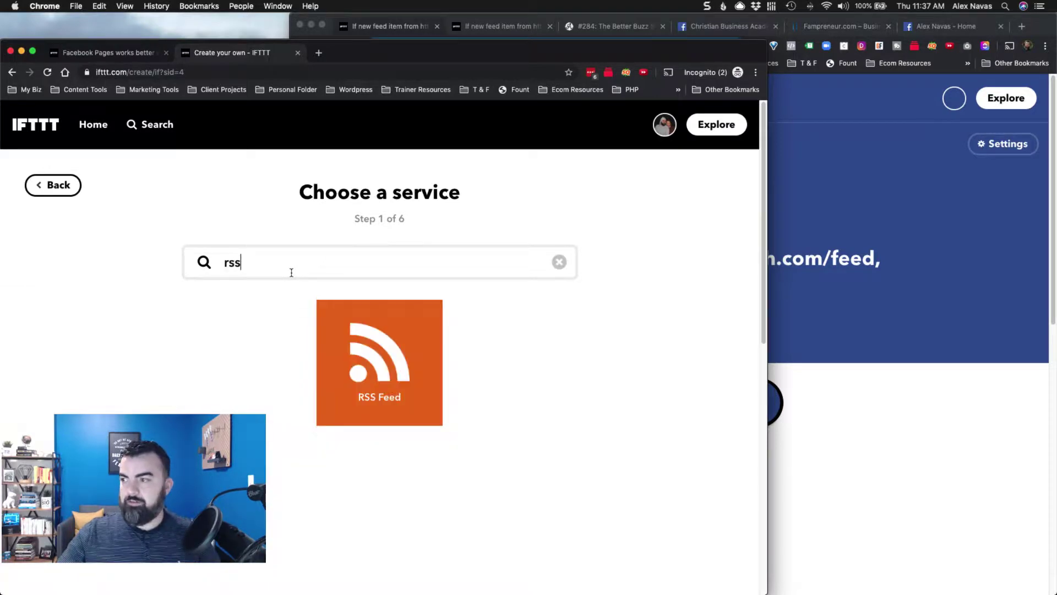
click(366, 344)
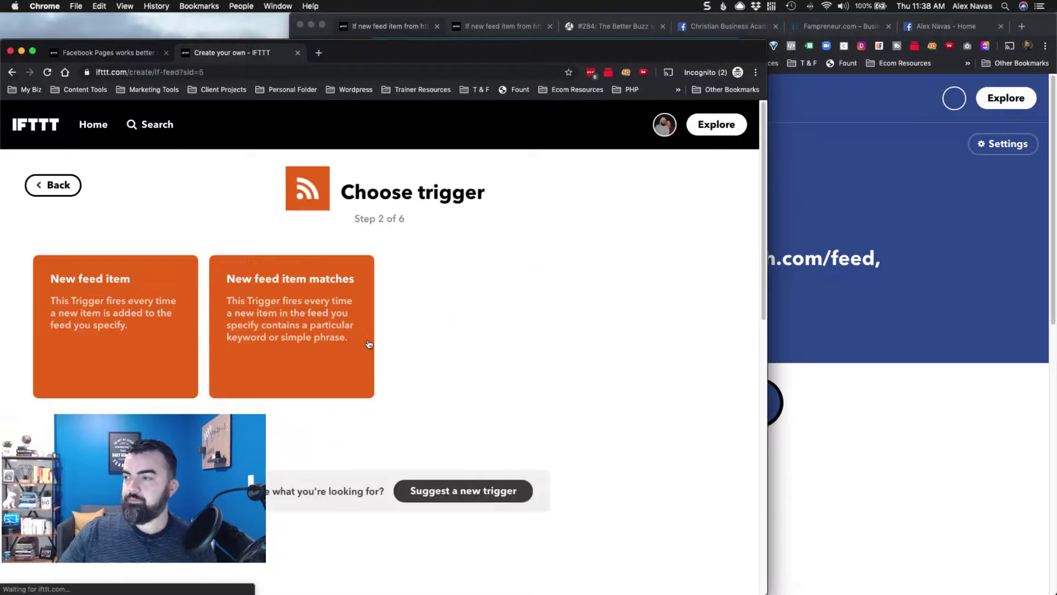
click(95, 316)
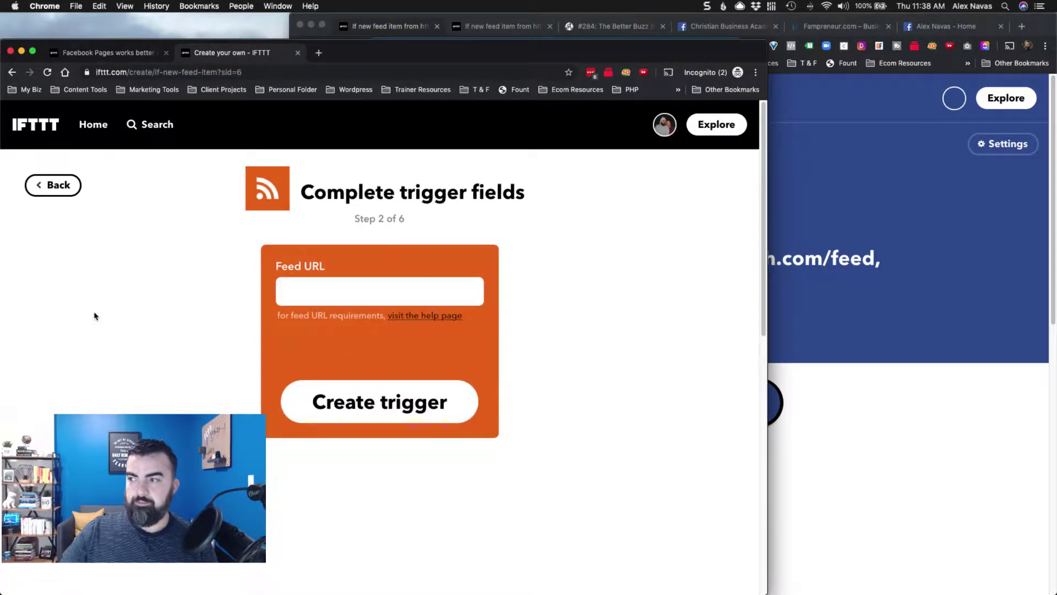
click(335, 293)
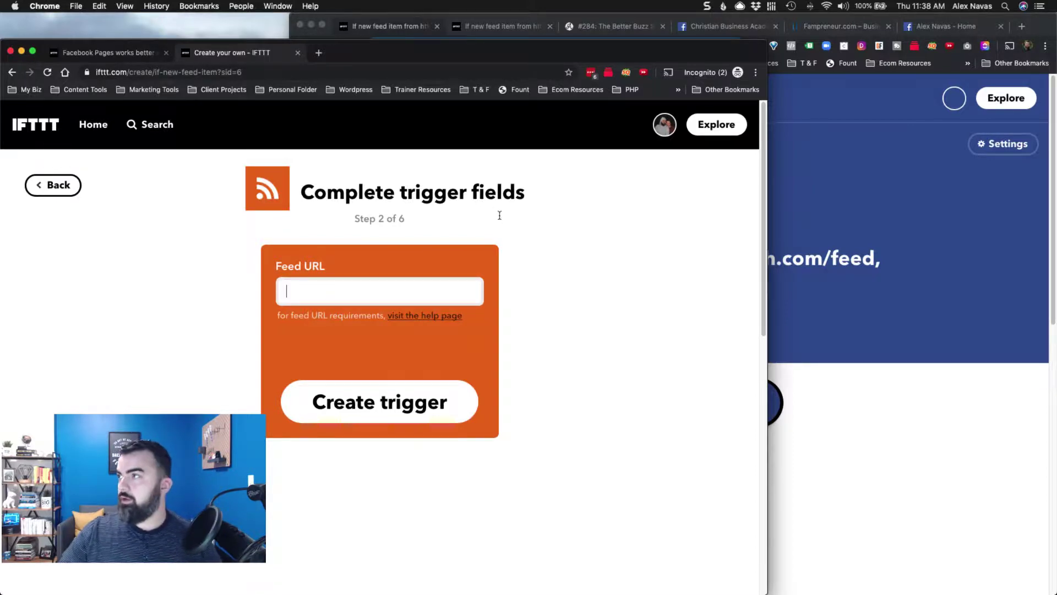
click(611, 26)
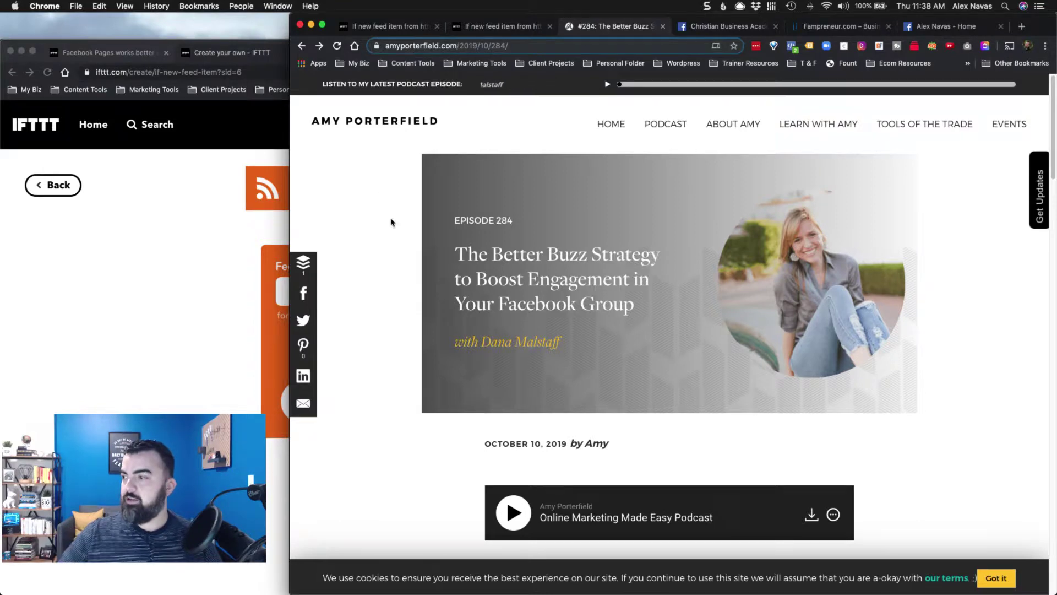
scroll(391, 224, down, 5)
scroll(472, 358, up, 5)
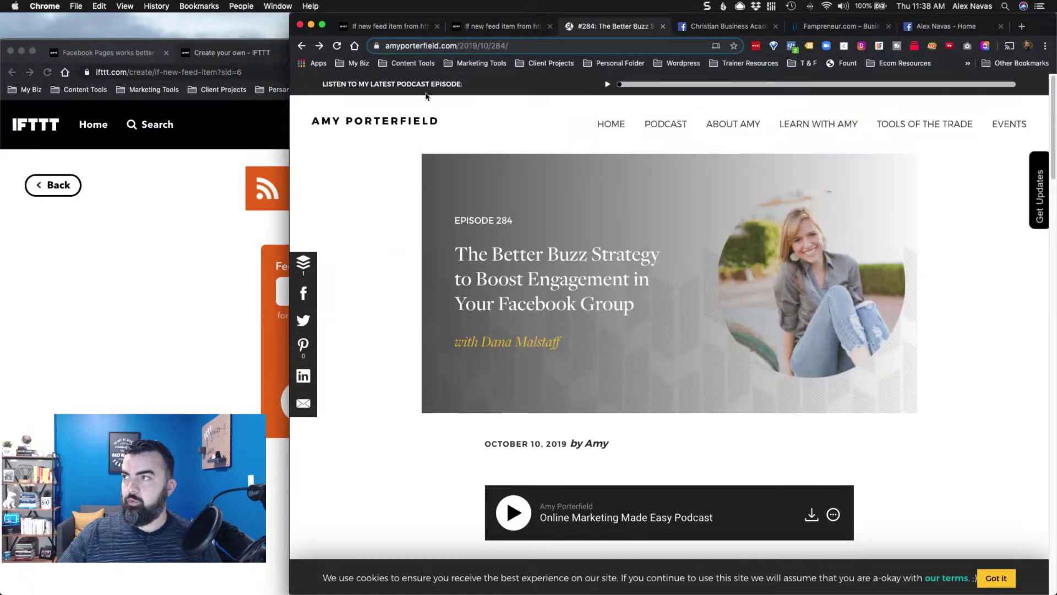
click(456, 49)
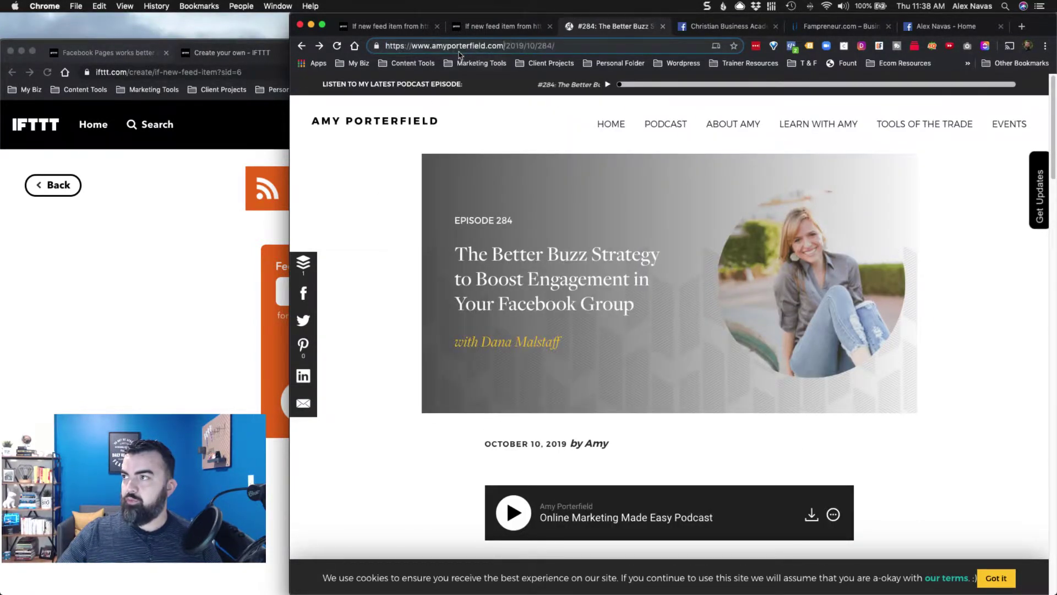
click(488, 51)
key(super+c)
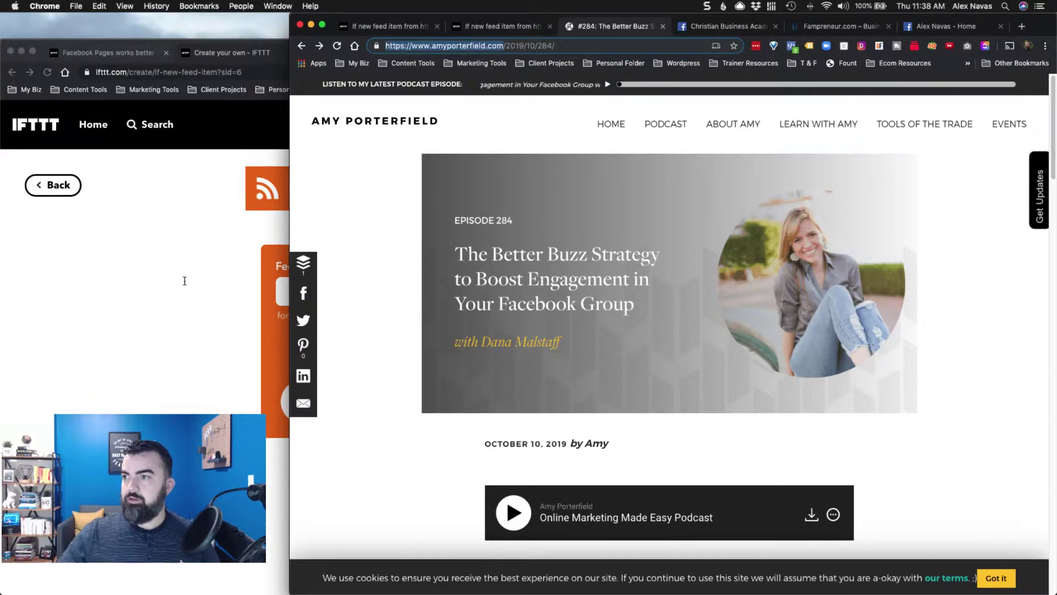
click(321, 289)
key(super+v)
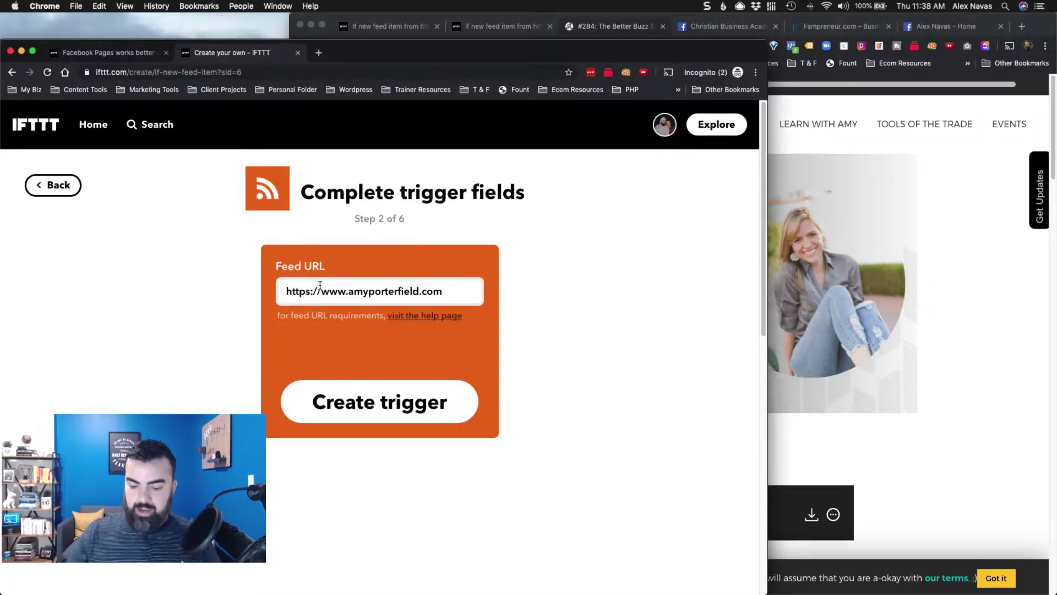
text(fe)
text(/)
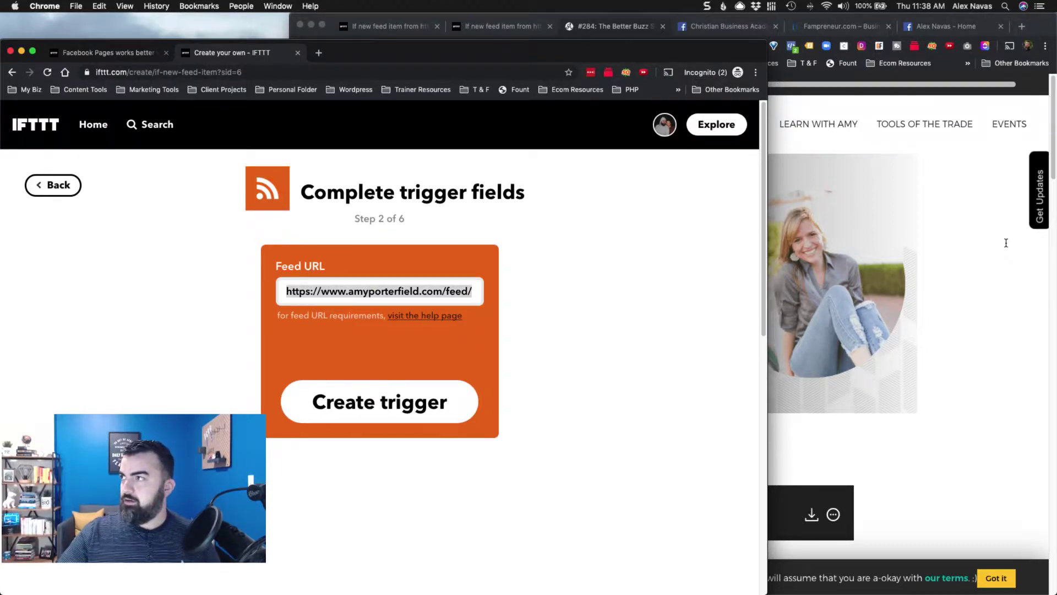
click(770, 91)
Load amyporterfield.com/feed/ in a new tab and move it beside the episode 284 tab
click(1022, 26)
key(super+v)
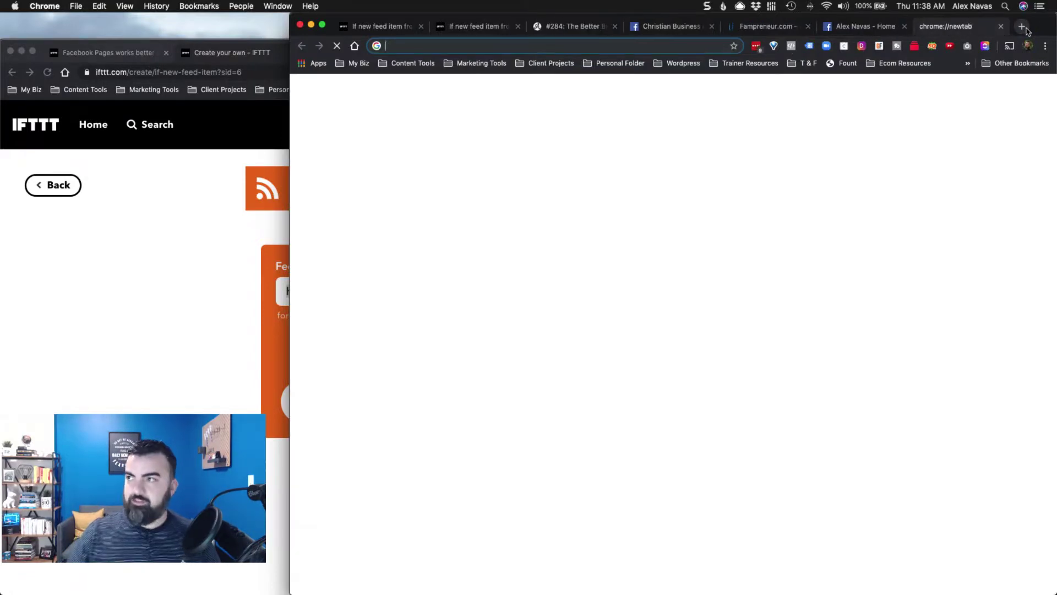
key(Return)
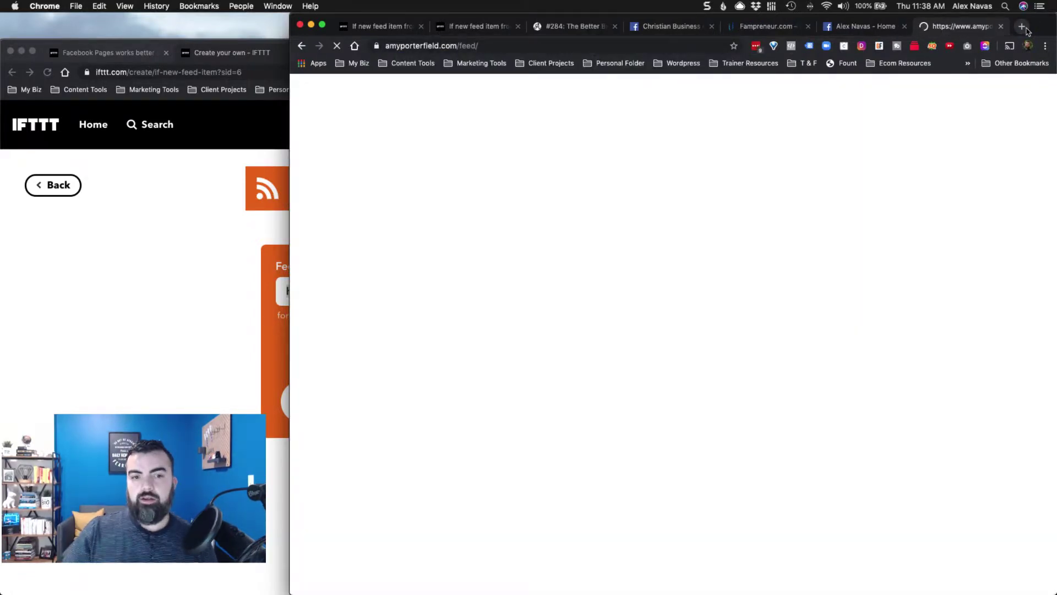
click(573, 27)
scroll(675, 382, down, 8)
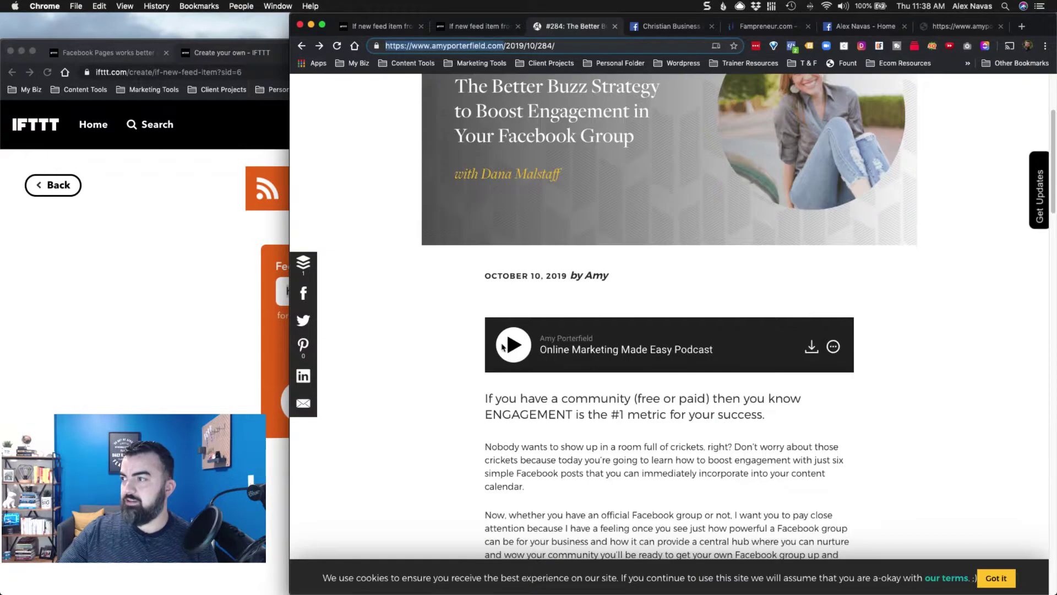
scroll(710, 233, up, 4)
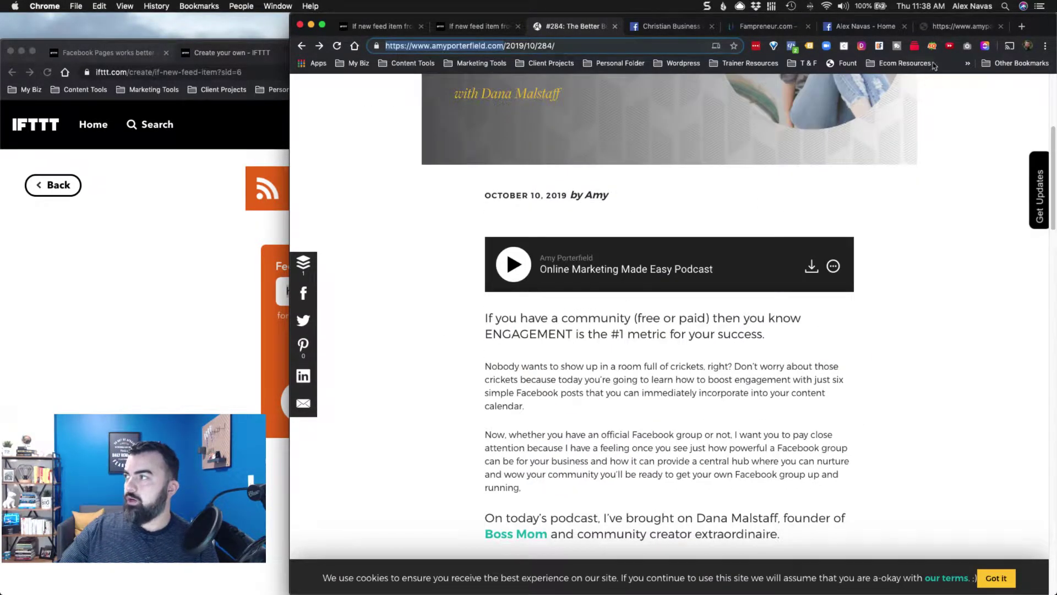
drag(945, 34, 677, 27)
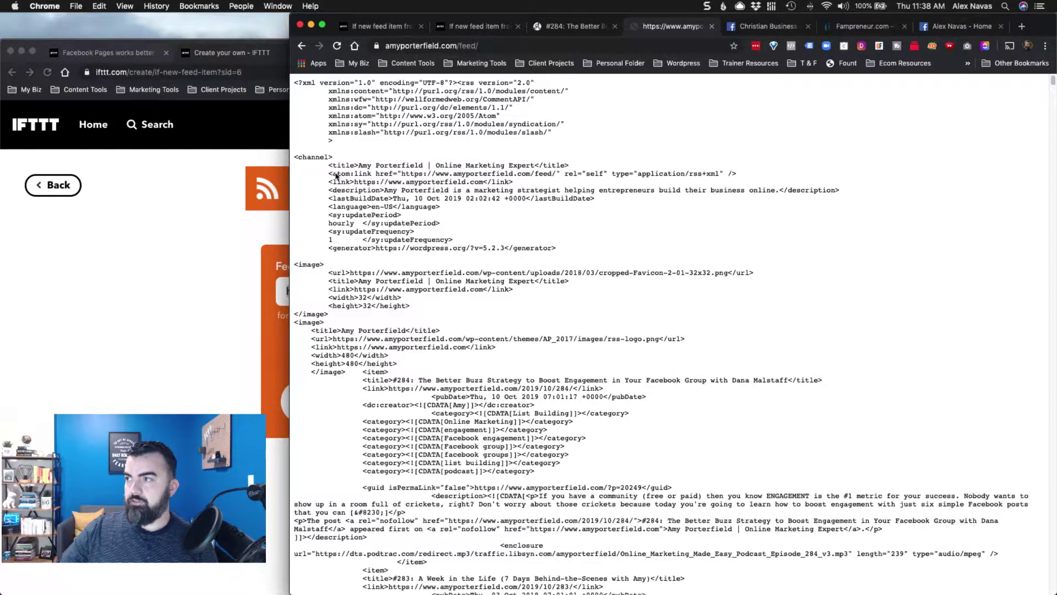
Highlight the feed's channel title and the #283 and #282 episode dates and links
drag(329, 166, 765, 191)
drag(411, 199, 517, 199)
scroll(518, 280, down, 2)
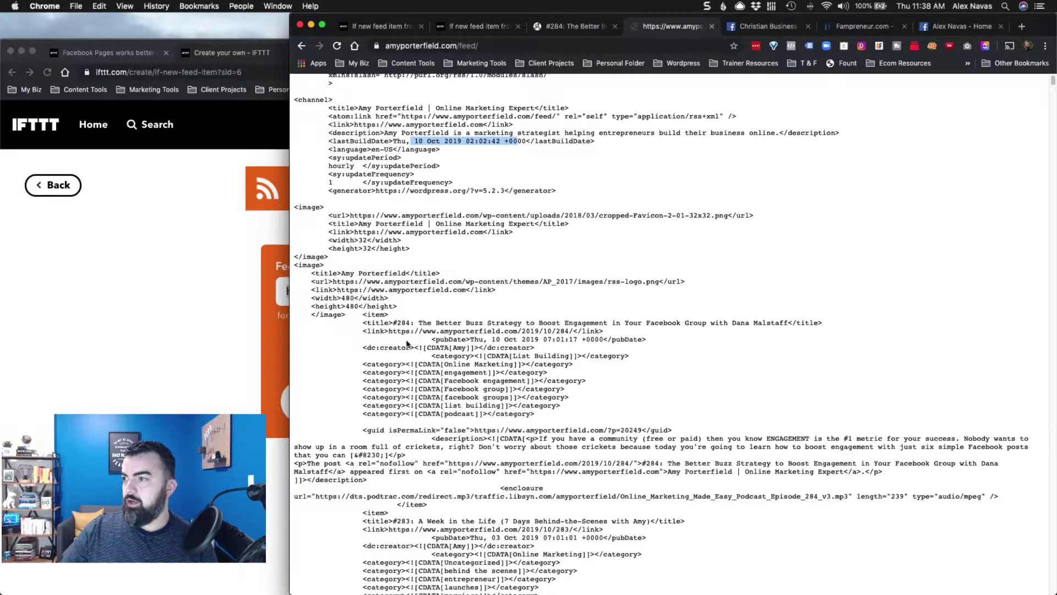
scroll(407, 343, down, 1)
drag(472, 337, 595, 337)
scroll(498, 386, down, 3)
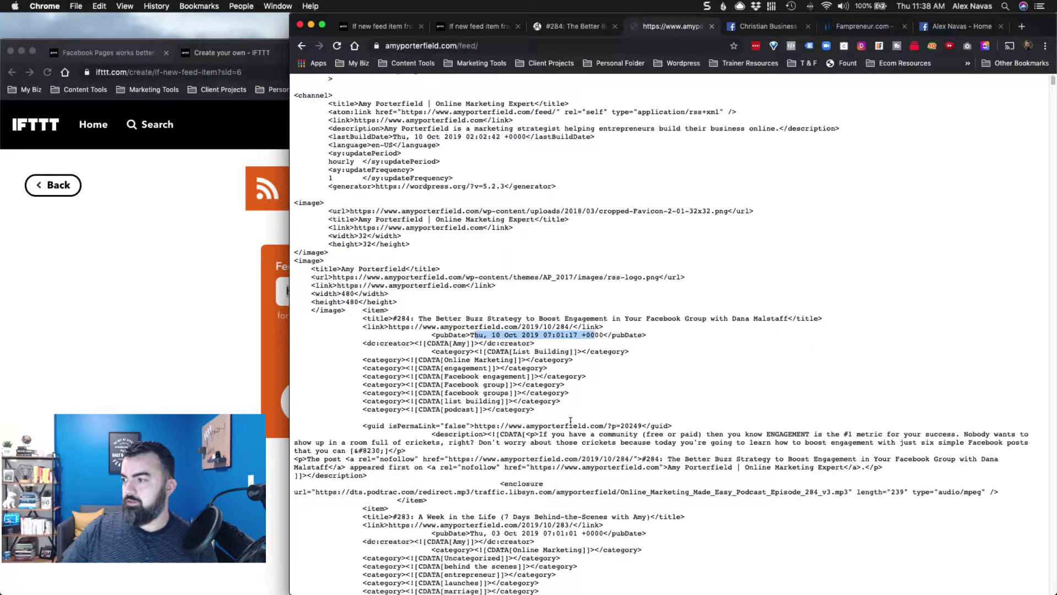
drag(485, 471, 600, 480)
scroll(475, 353, down, 10)
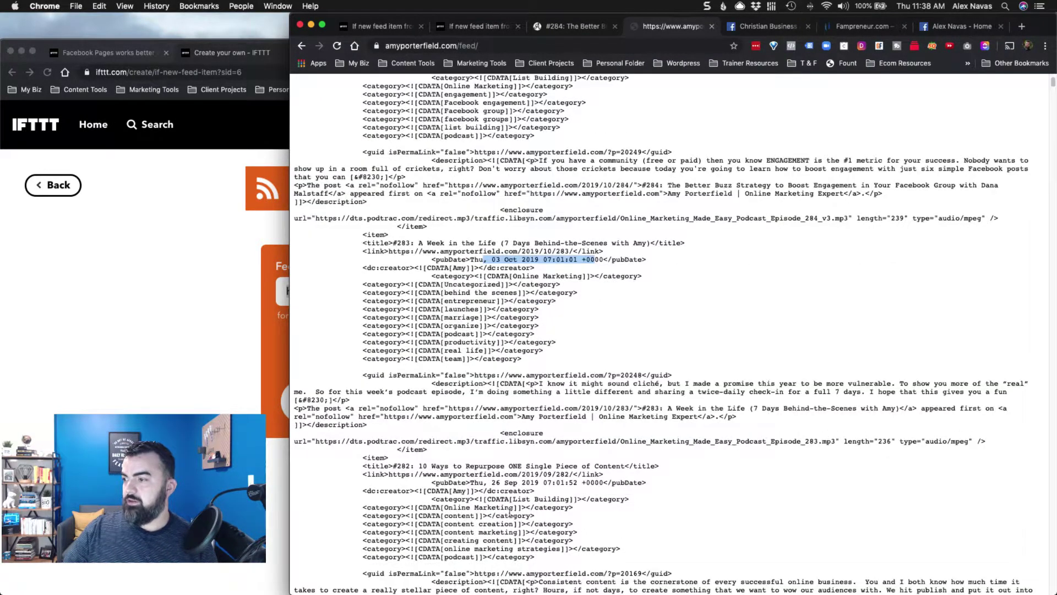
drag(468, 482, 577, 476)
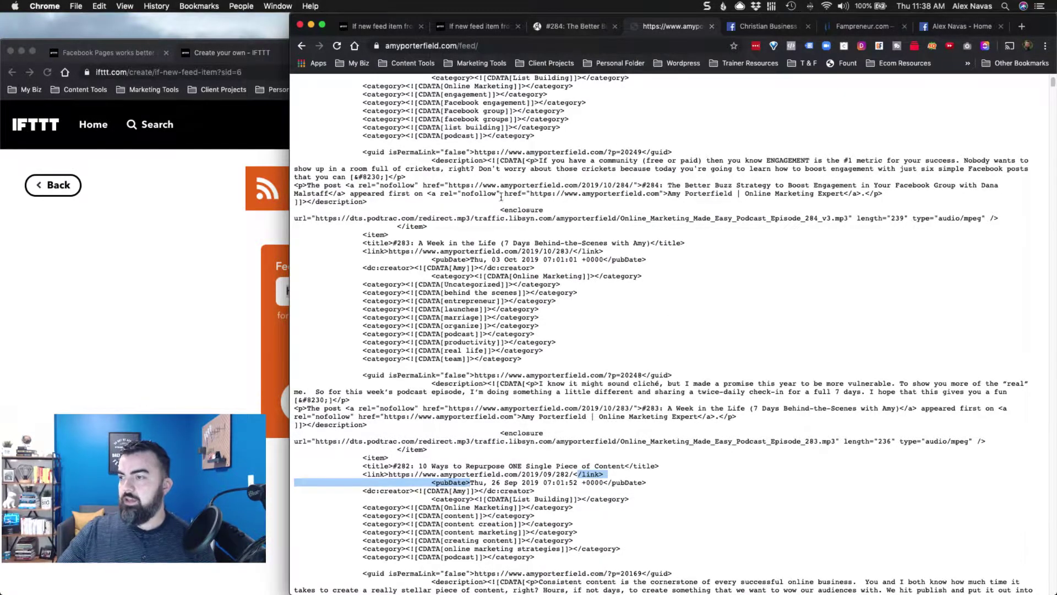
click(186, 313)
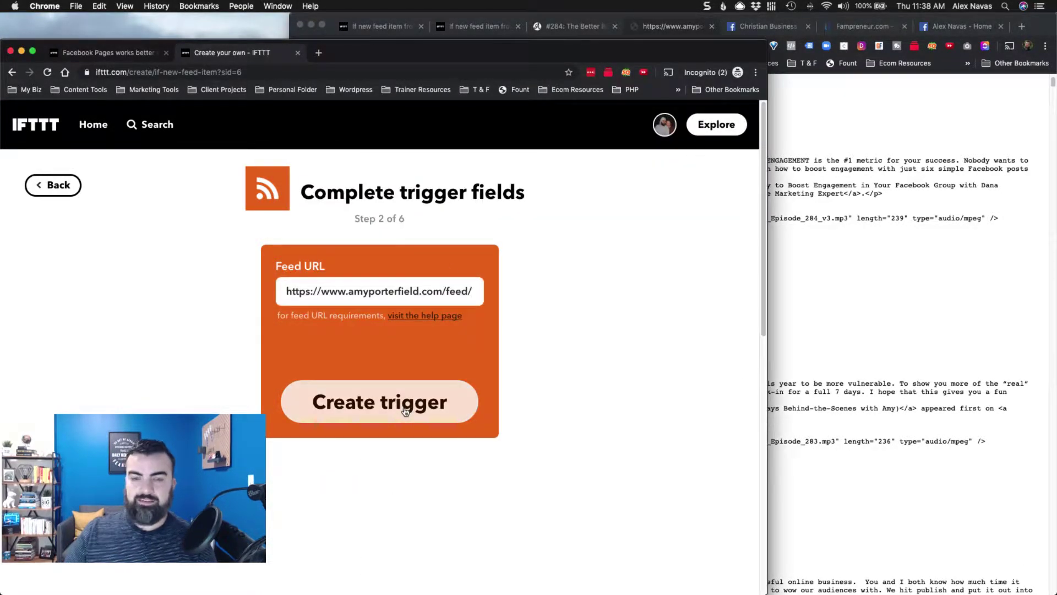
Create the feed trigger and choose Facebook Pages' 'Create a link post' action
click(405, 410)
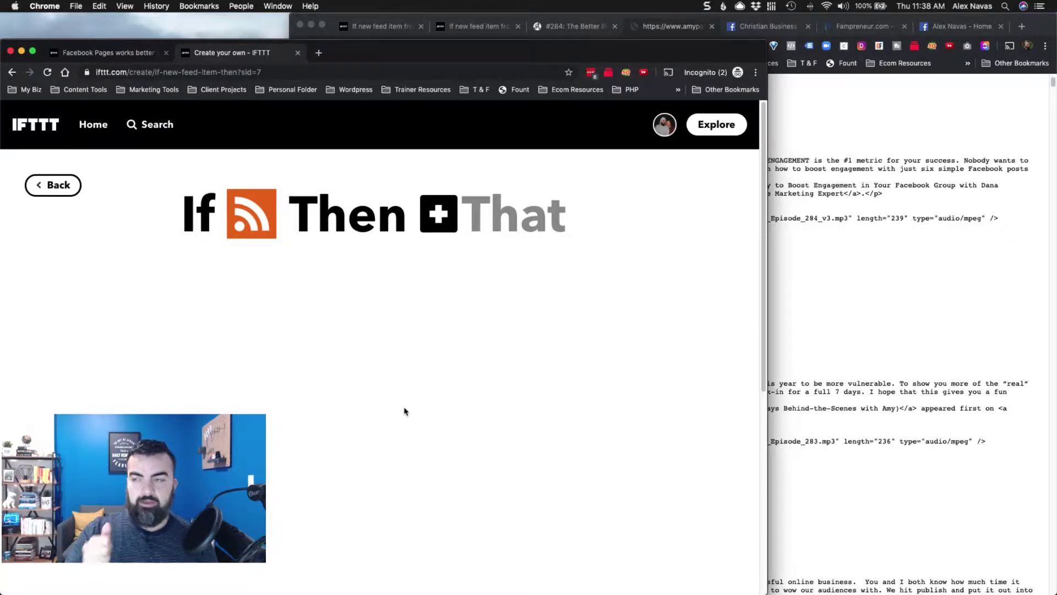
click(495, 212)
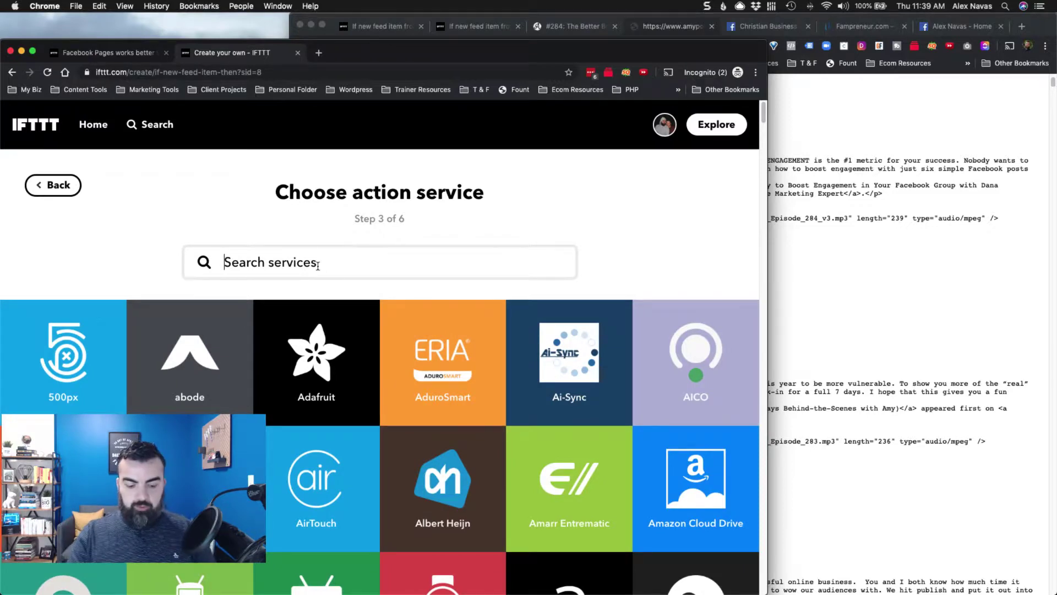
text(facebook)
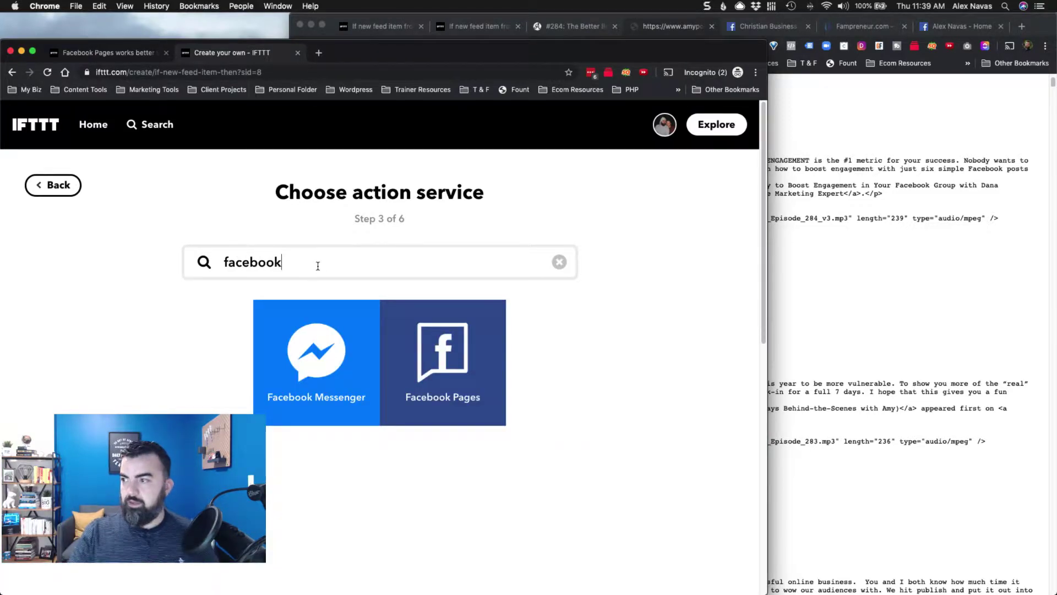
click(429, 351)
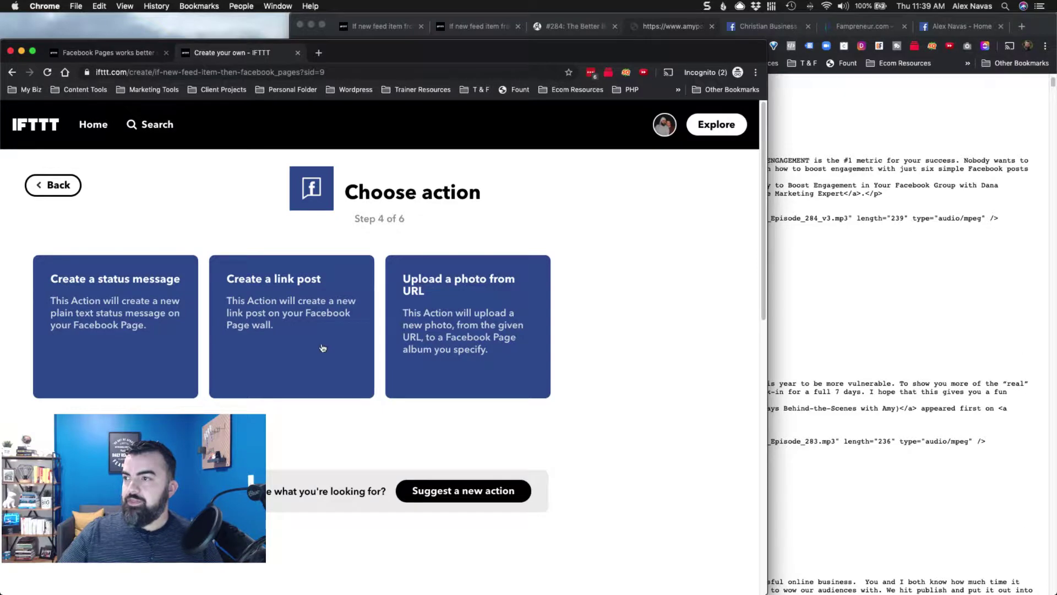
click(295, 290)
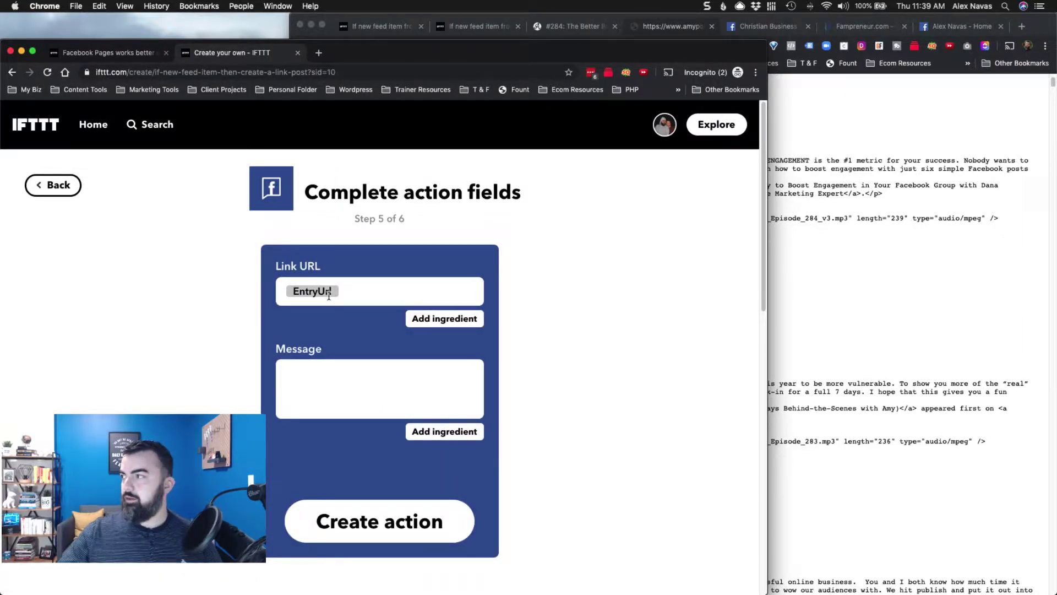
Copy the episode 284 URL from the RSS feed and open that article in a new tab
click(856, 267)
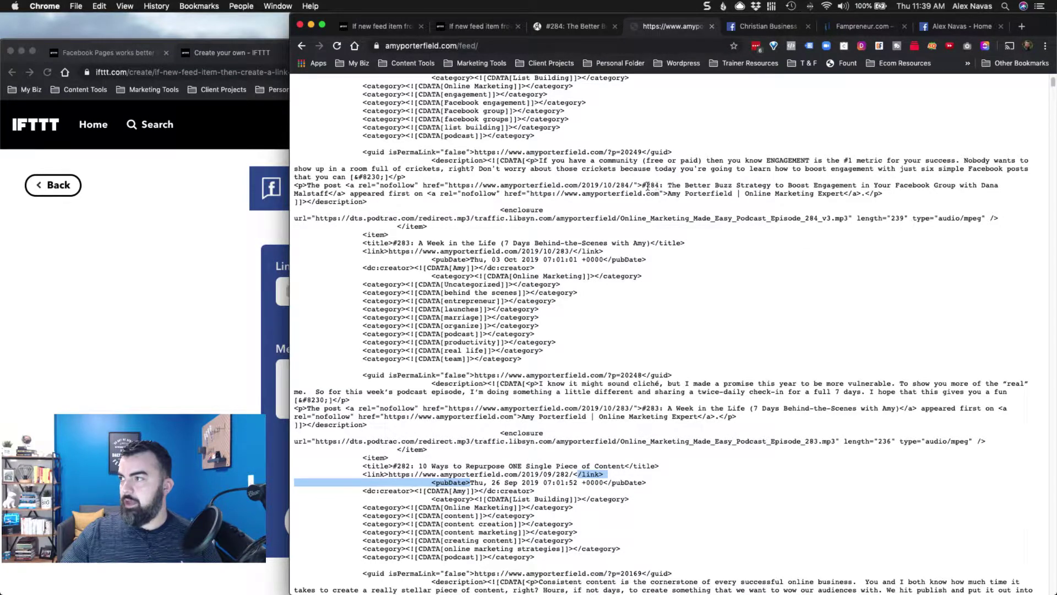
drag(634, 185, 449, 186)
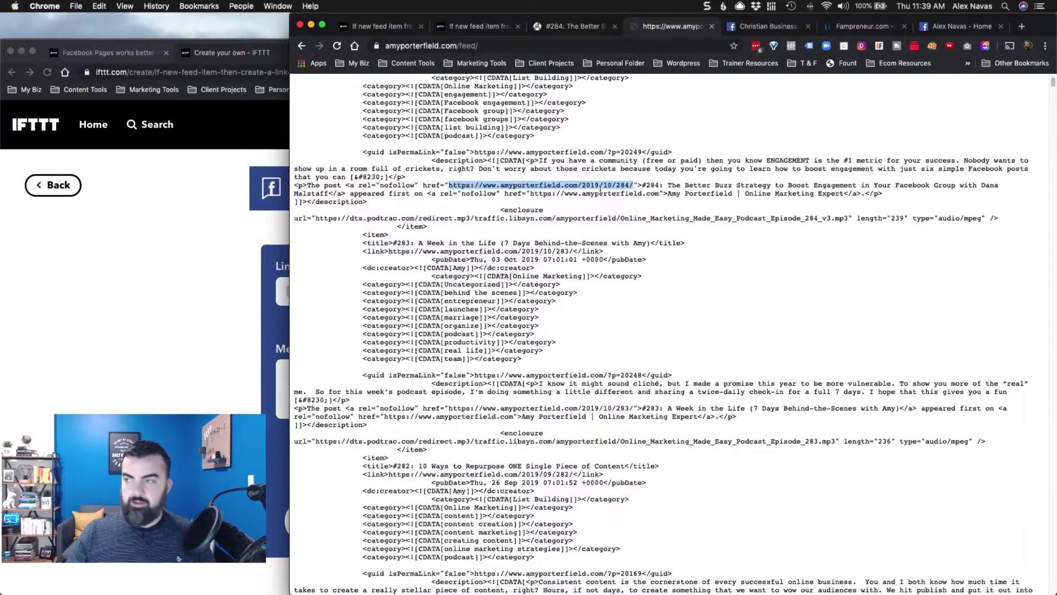
key(super+c)
key(super+t)
key(super+v)
key(Return)
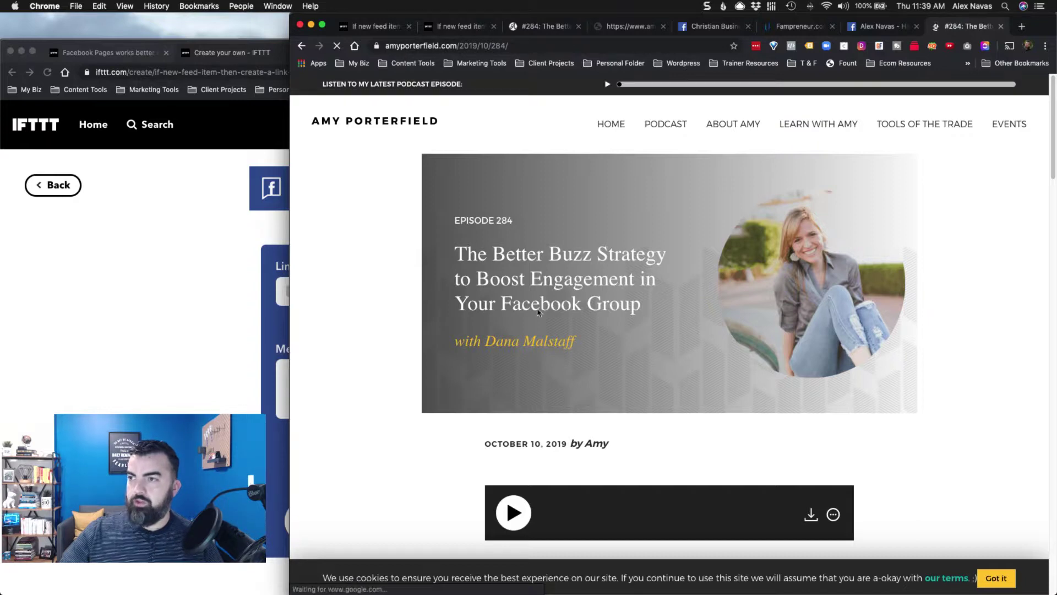
click(132, 344)
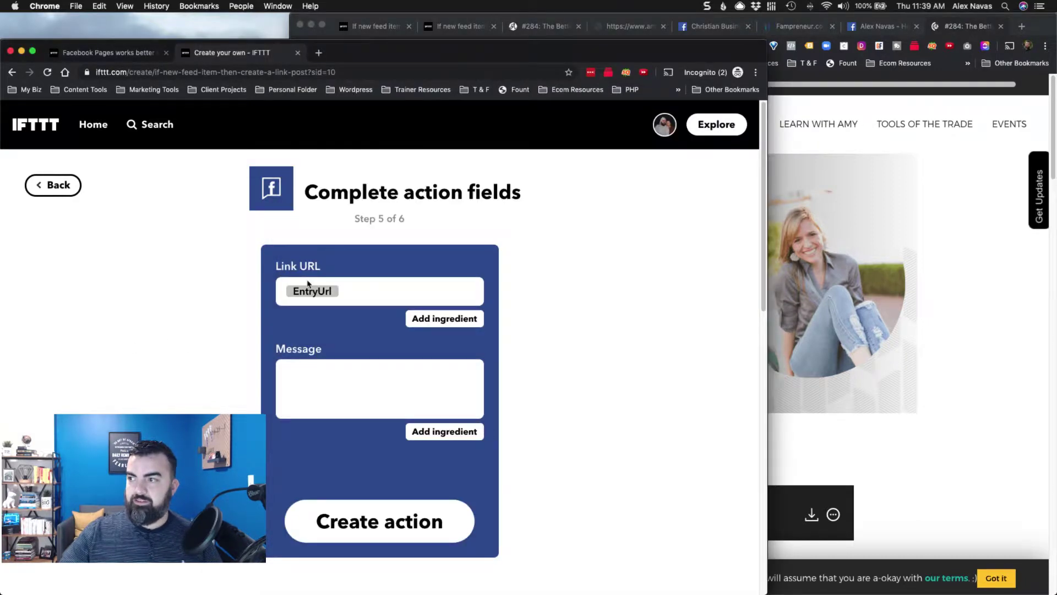
Begin the post Message with 'Love Amy's podcast. Check'
click(318, 390)
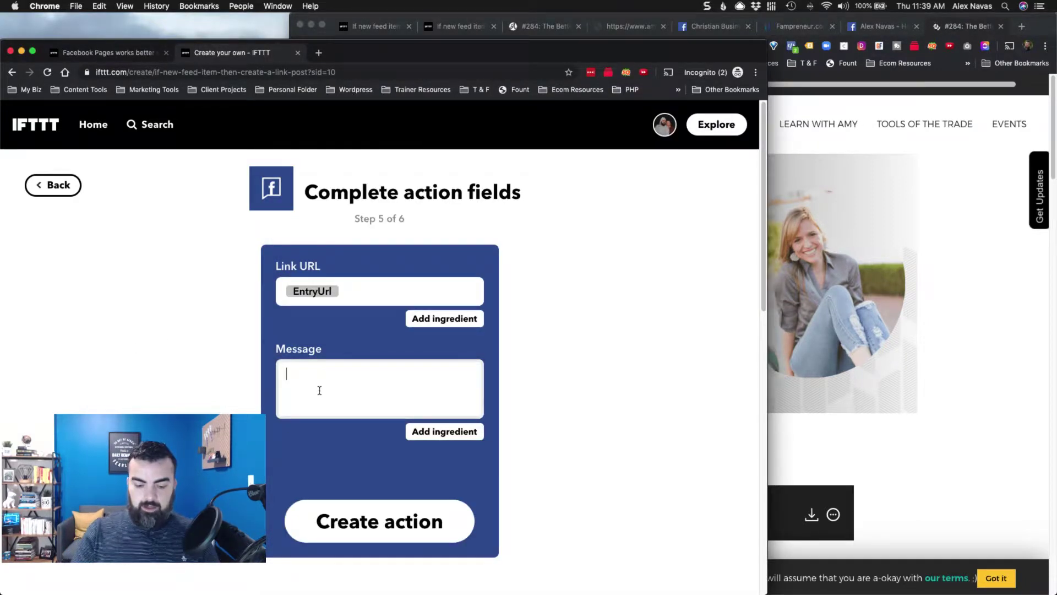
text(Love)
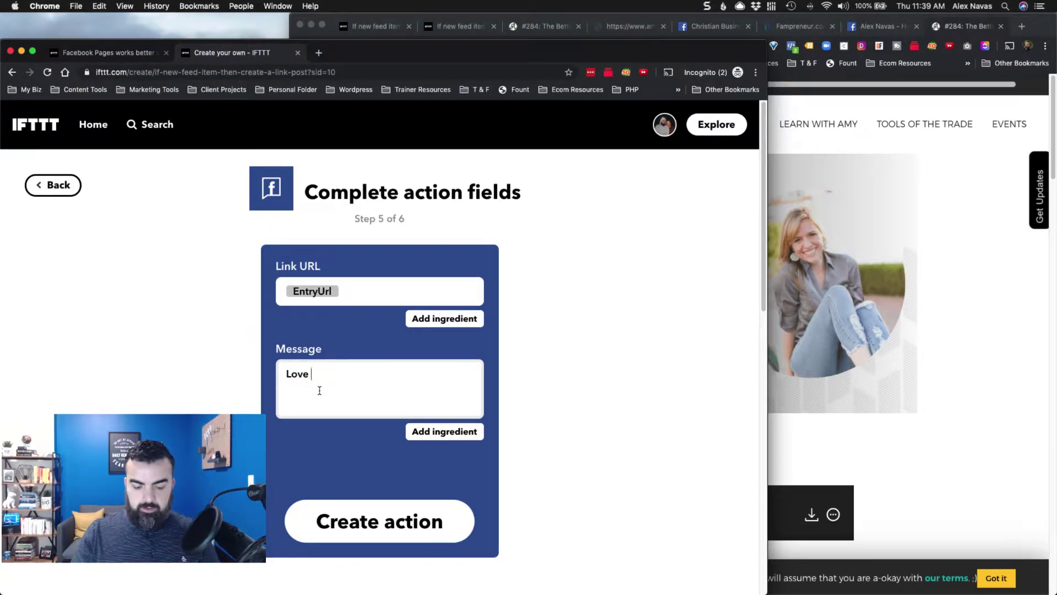
text(Amy's podcast. Check it out...)
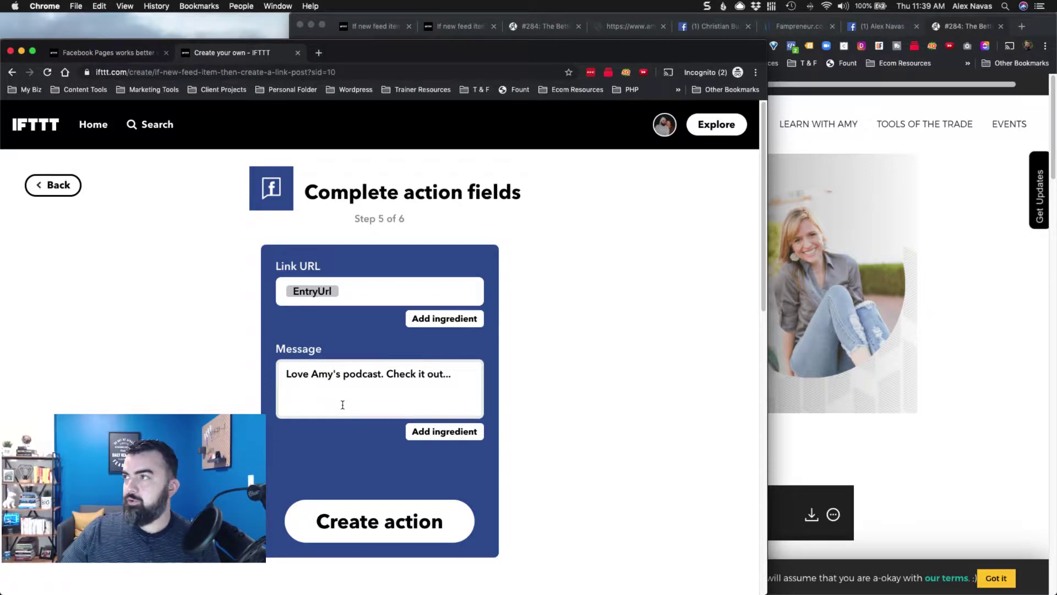
Review the older crossroadcoach applet's Message settings, then select {{EntryUrl}} in the new applet's Link URL
click(369, 26)
click(446, 28)
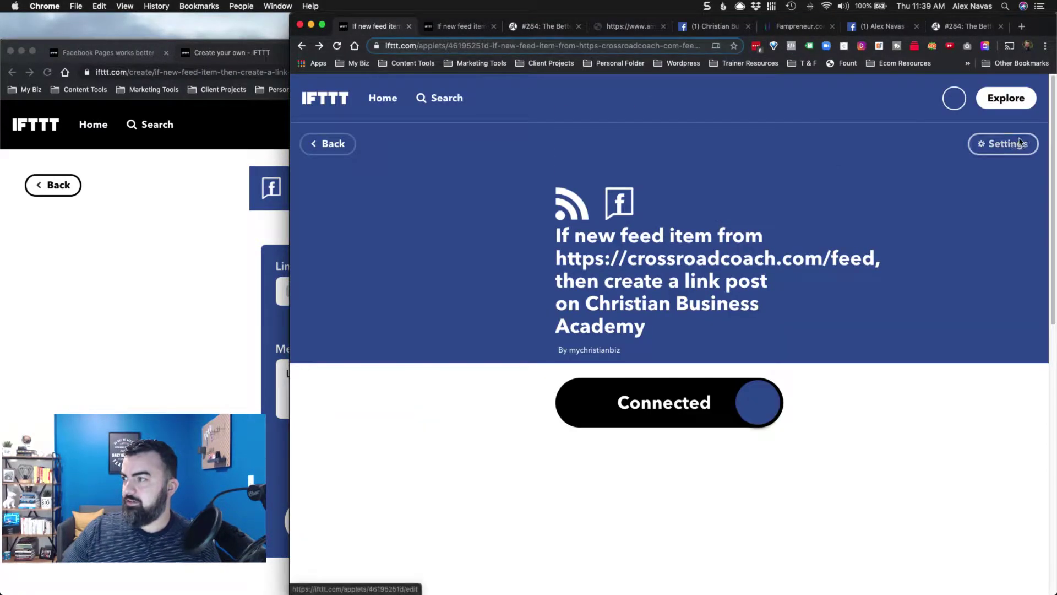
click(1019, 143)
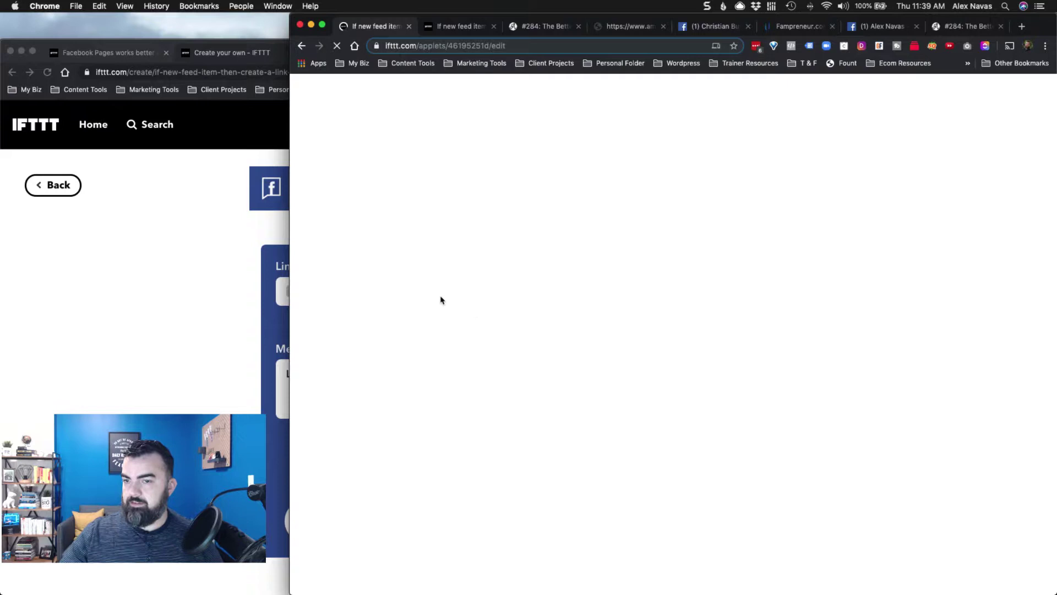
scroll(439, 299, down, 5)
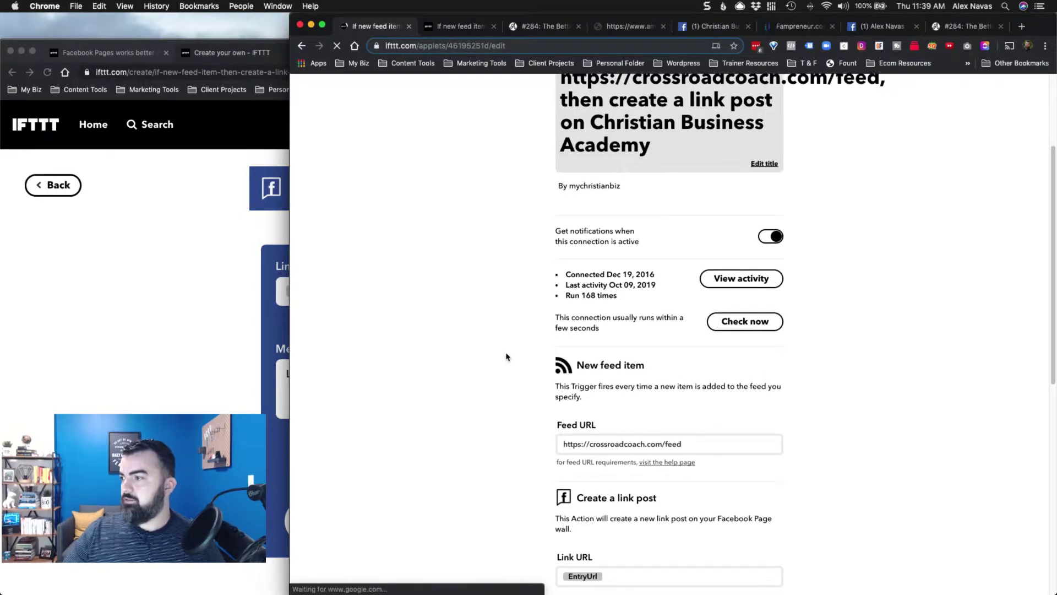
scroll(507, 357, down, 5)
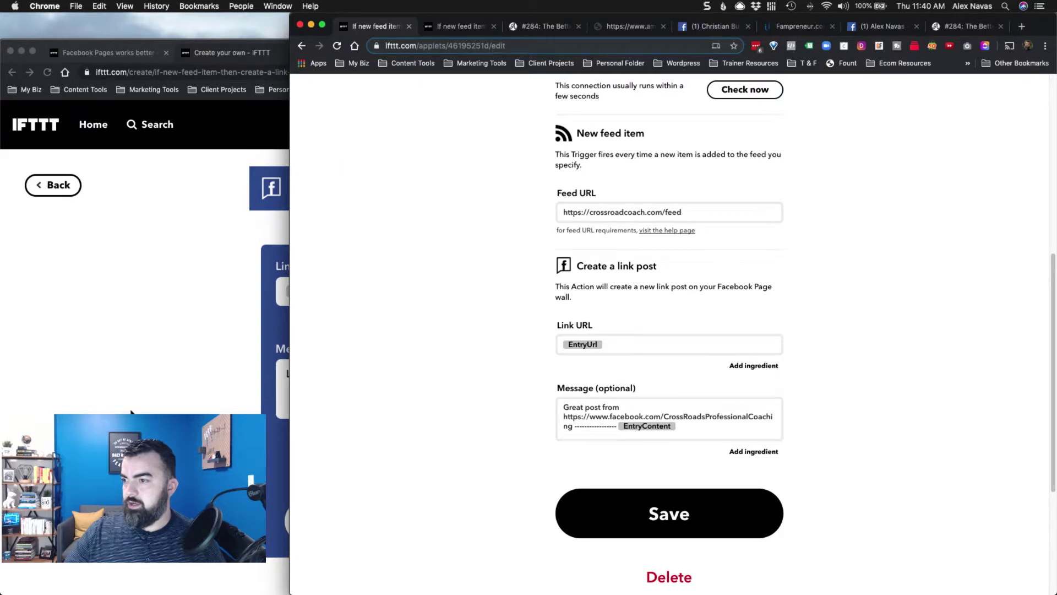
key(super+grave)
drag(344, 296, 261, 303)
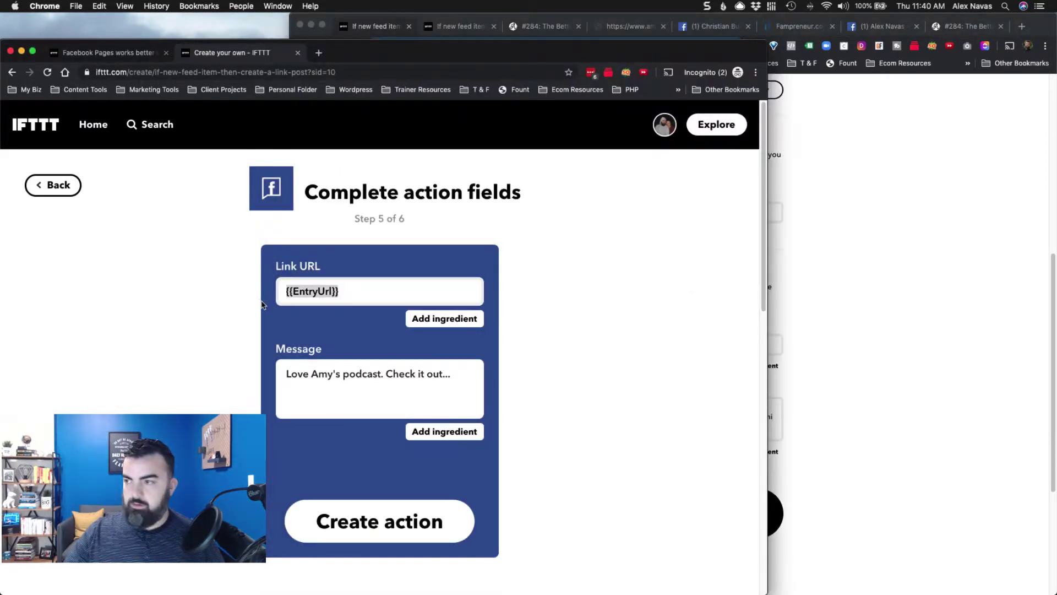
Paste {{EntryUrl}} below the message text, save the action, and finish creating the amyporterfield.com feed applet
click(316, 396)
key(super+v)
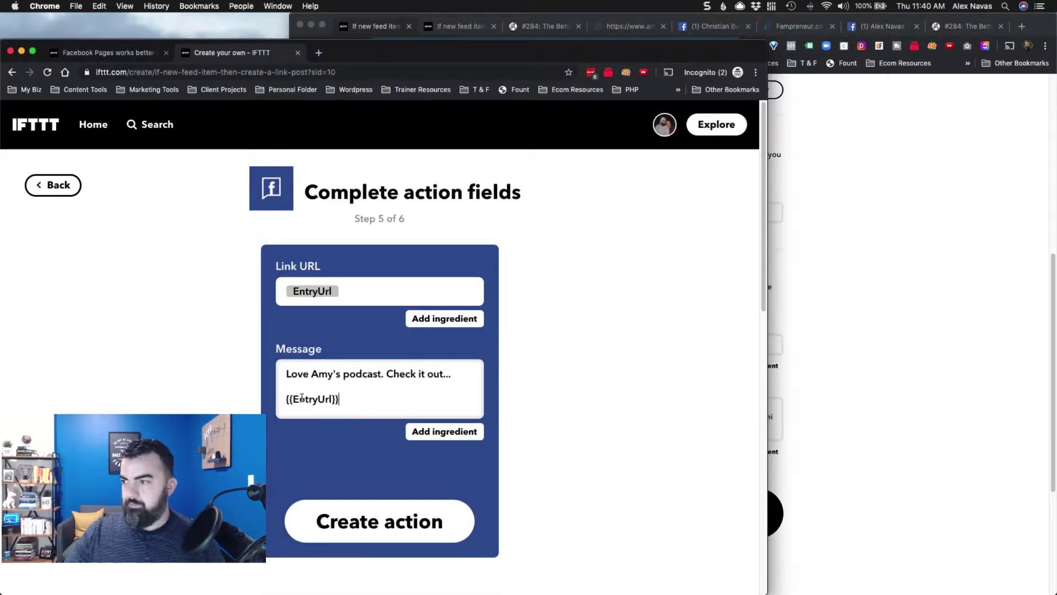
click(327, 518)
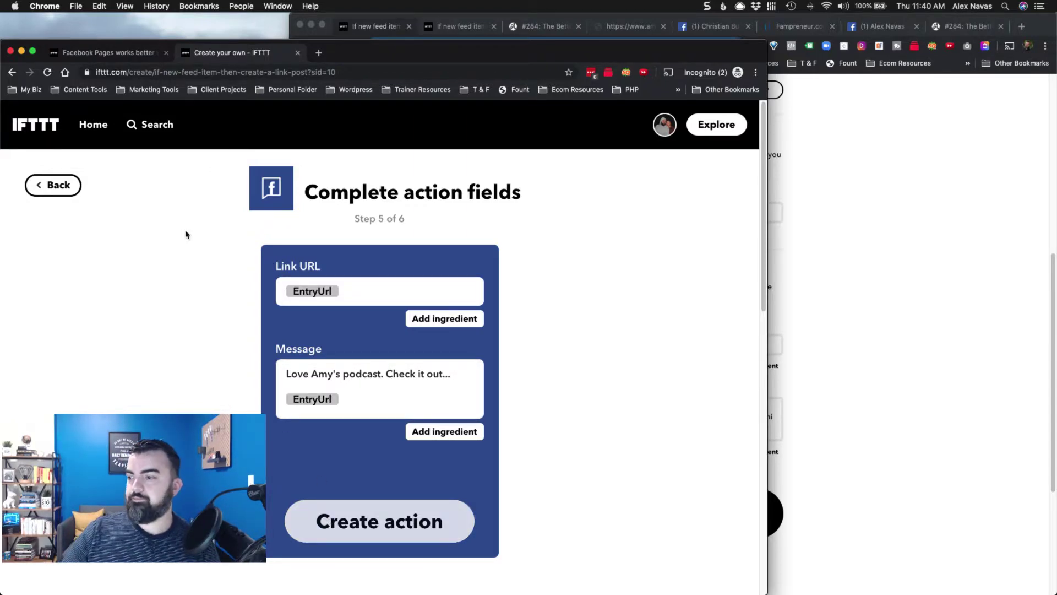
scroll(340, 453, down, 1)
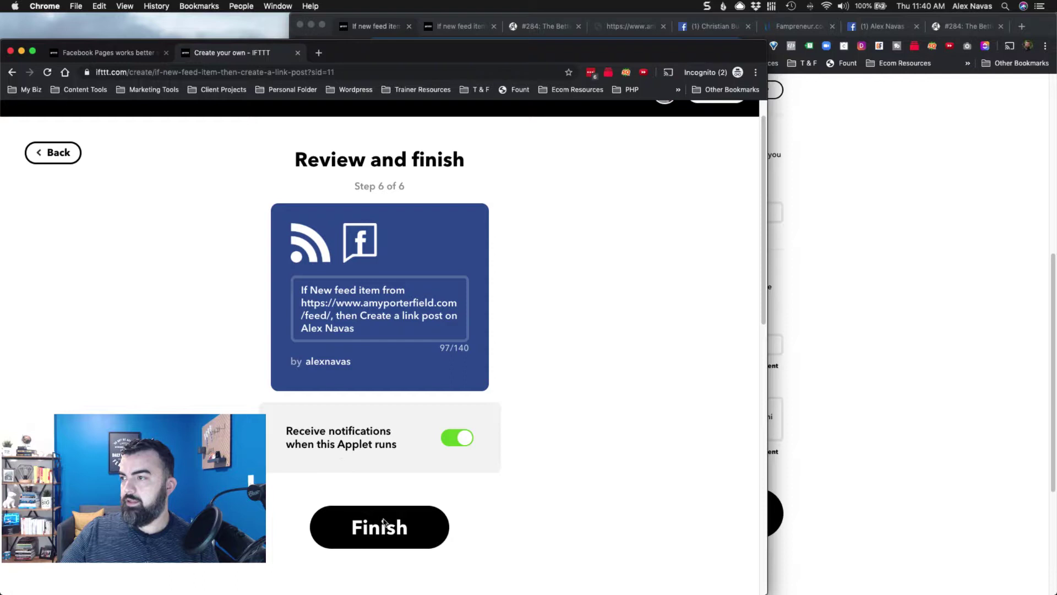
click(384, 524)
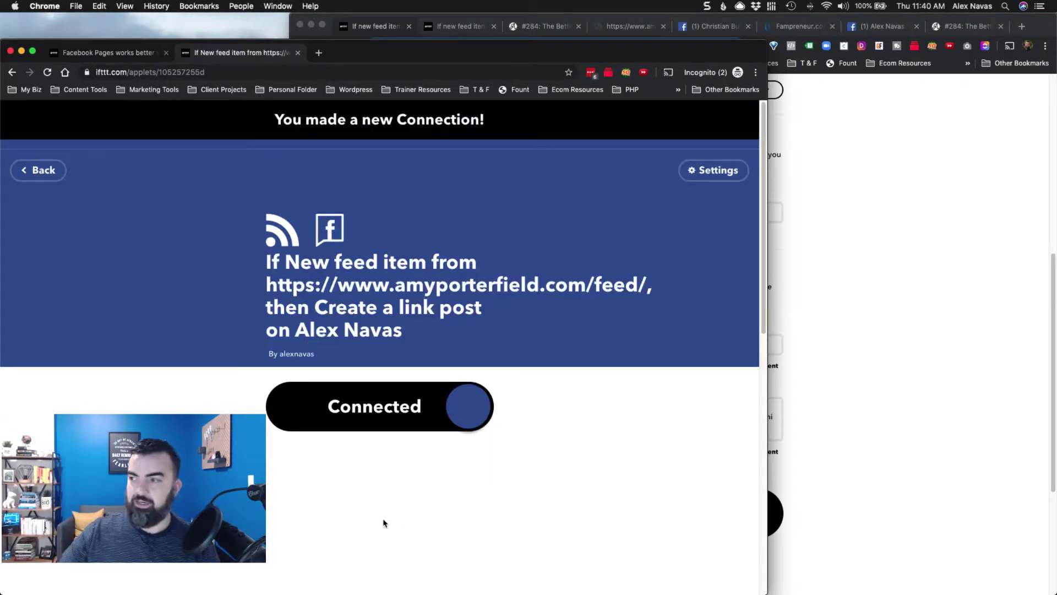
Step back through the creation flow to the Facebook Pages choice and bring the older applet's settings forward
scroll(246, 396, down, 5)
scroll(246, 396, up, 5)
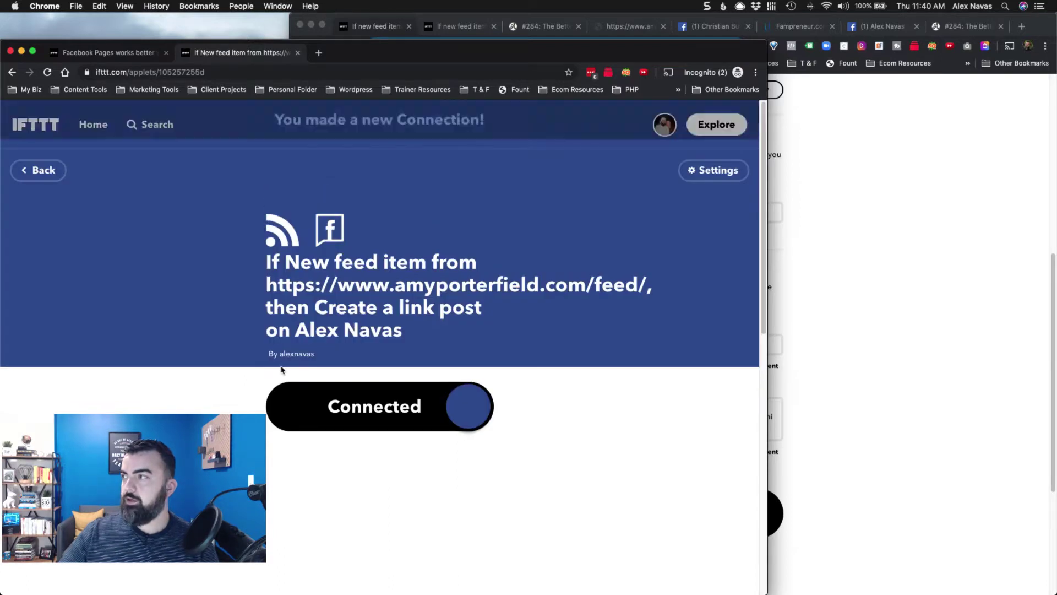
click(52, 168)
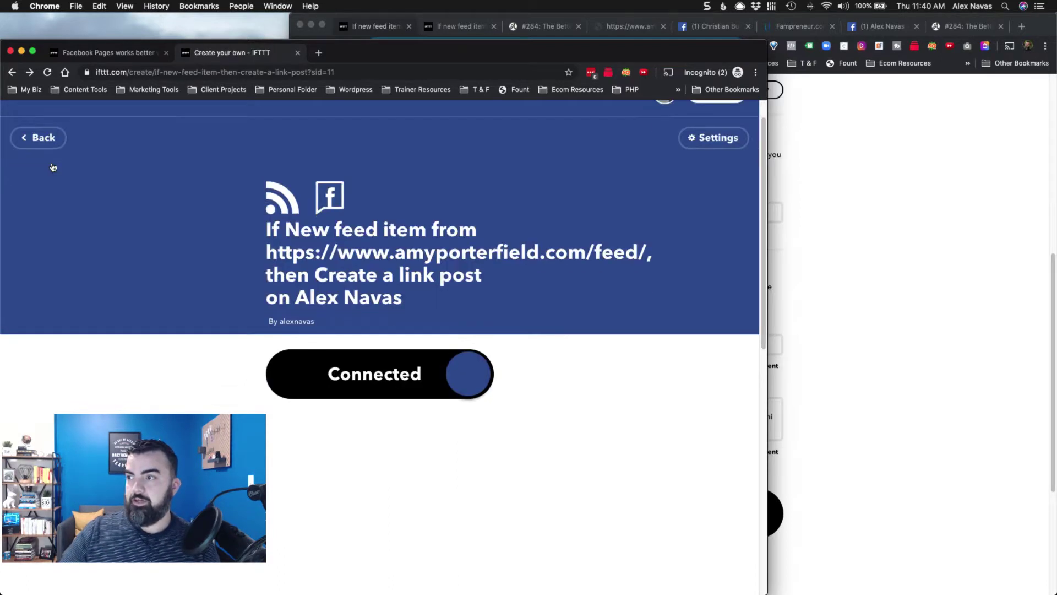
click(35, 132)
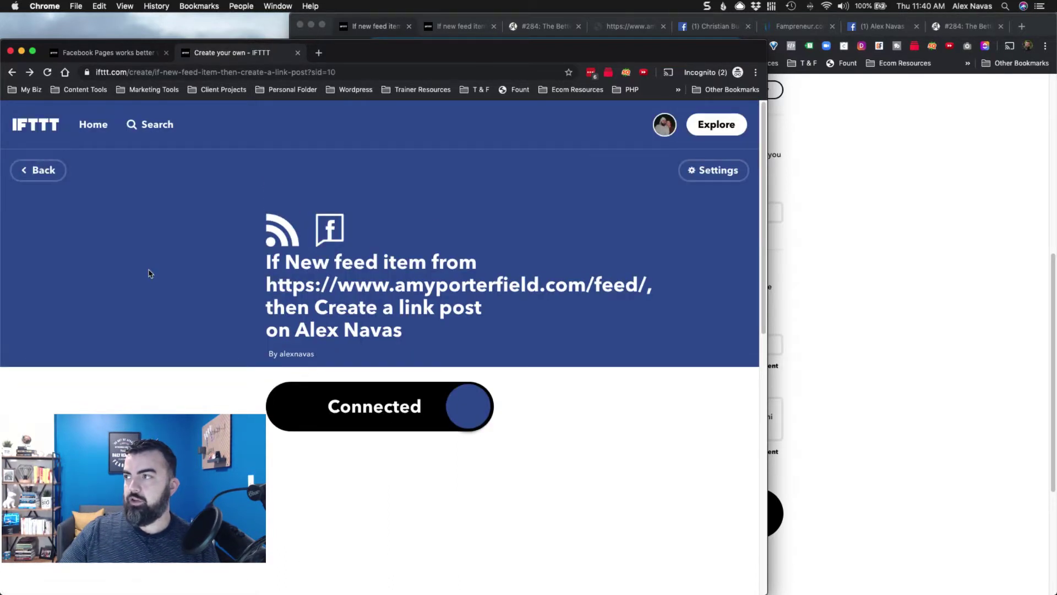
click(49, 178)
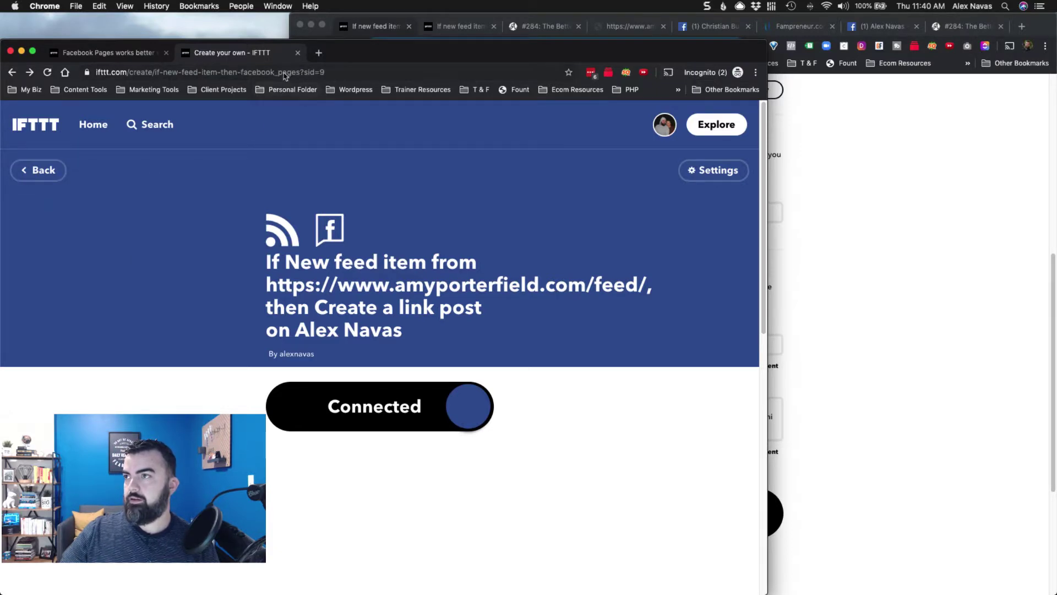
click(880, 163)
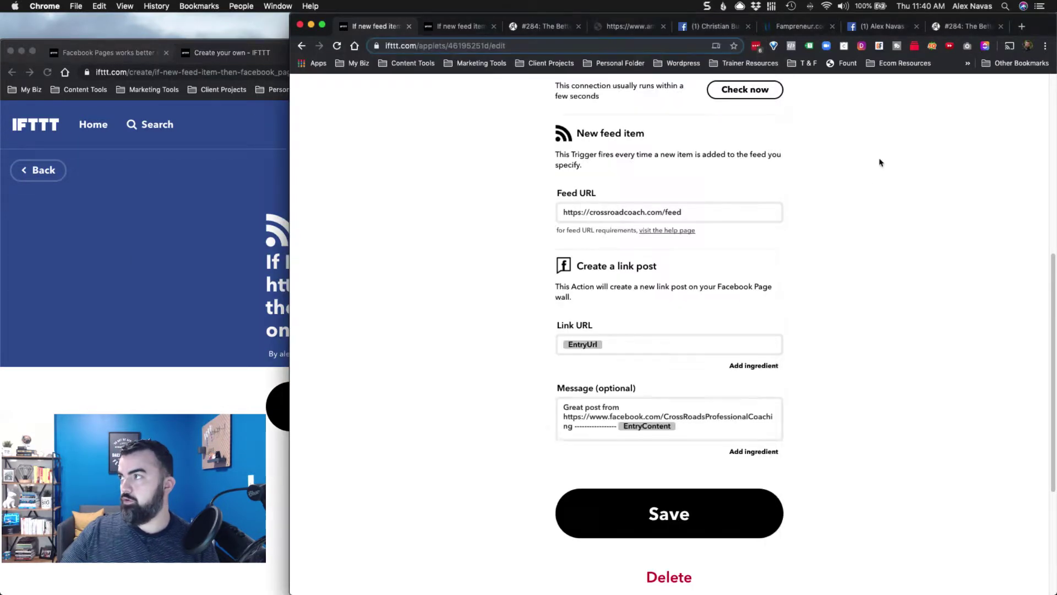
Scroll through the Facebook Page timeline looking for new posts, then return to the new IFTTT applet
click(881, 26)
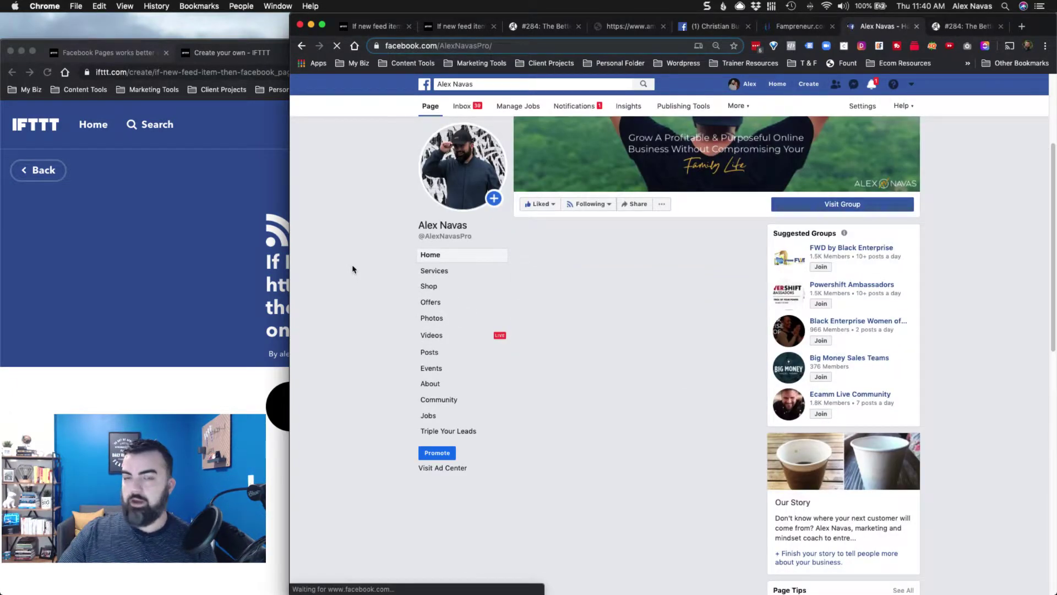
scroll(352, 269, down, 1)
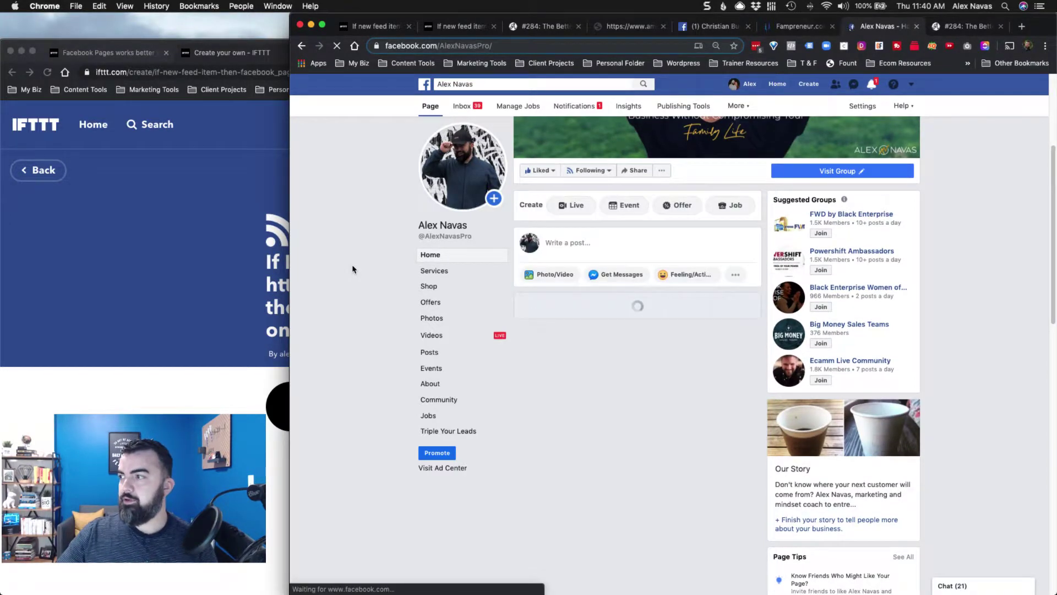
scroll(352, 268, down, 1)
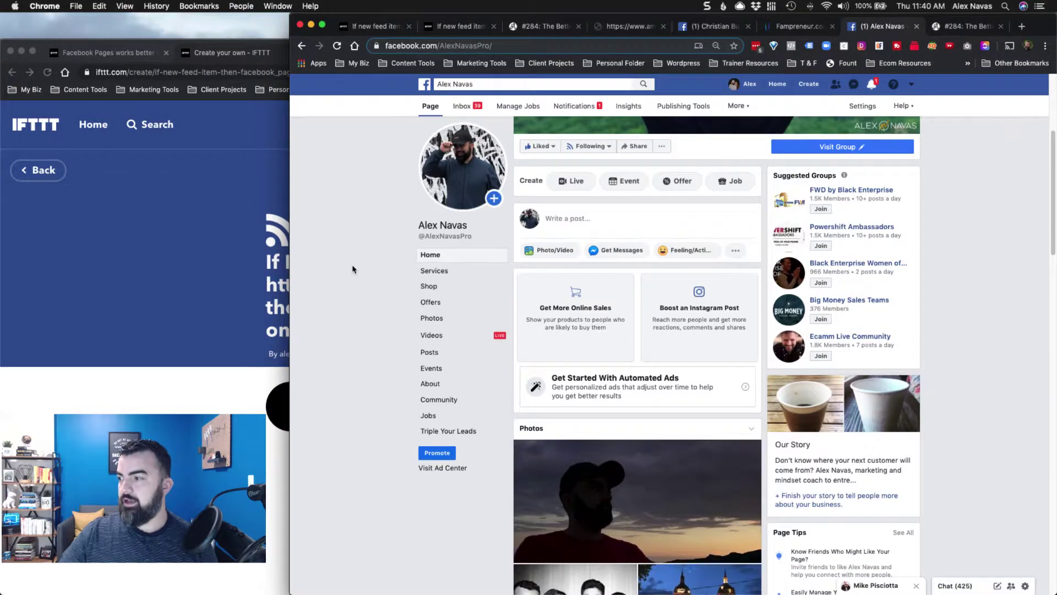
scroll(356, 268, down, 10)
scroll(391, 315, down, 15)
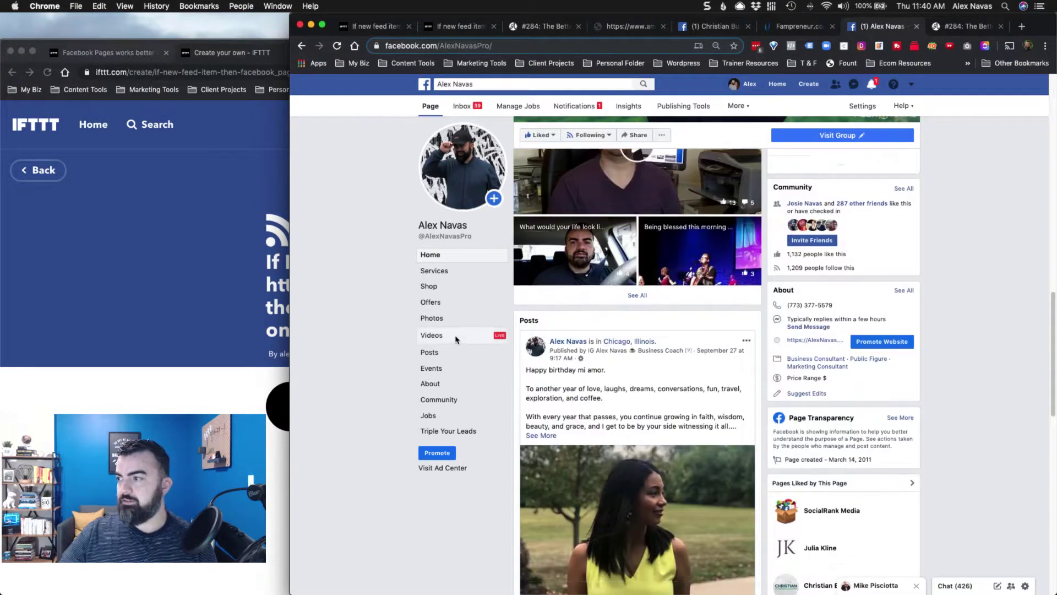
scroll(402, 404, down, 3)
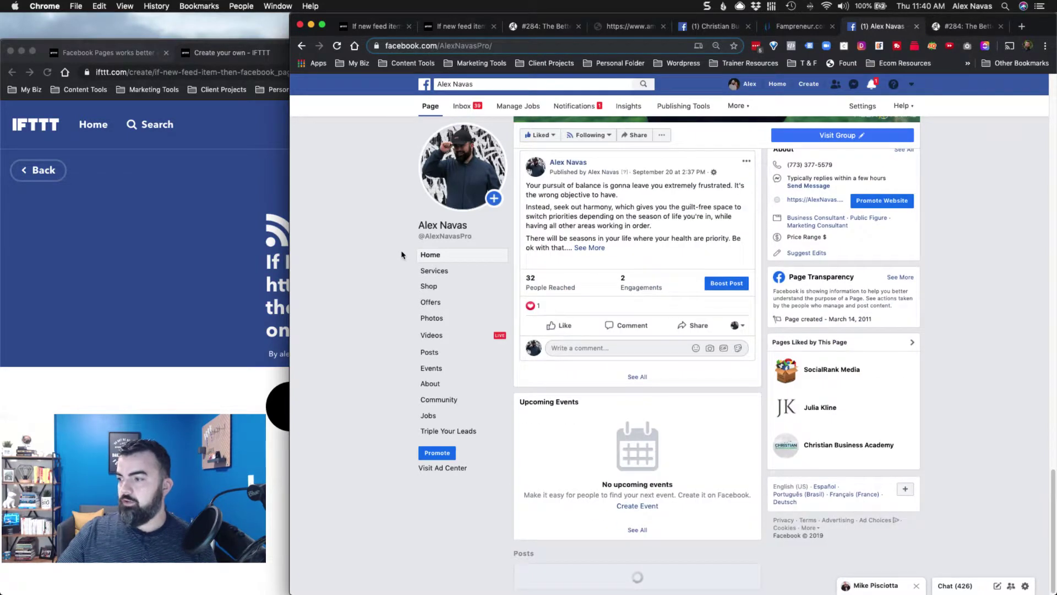
click(75, 190)
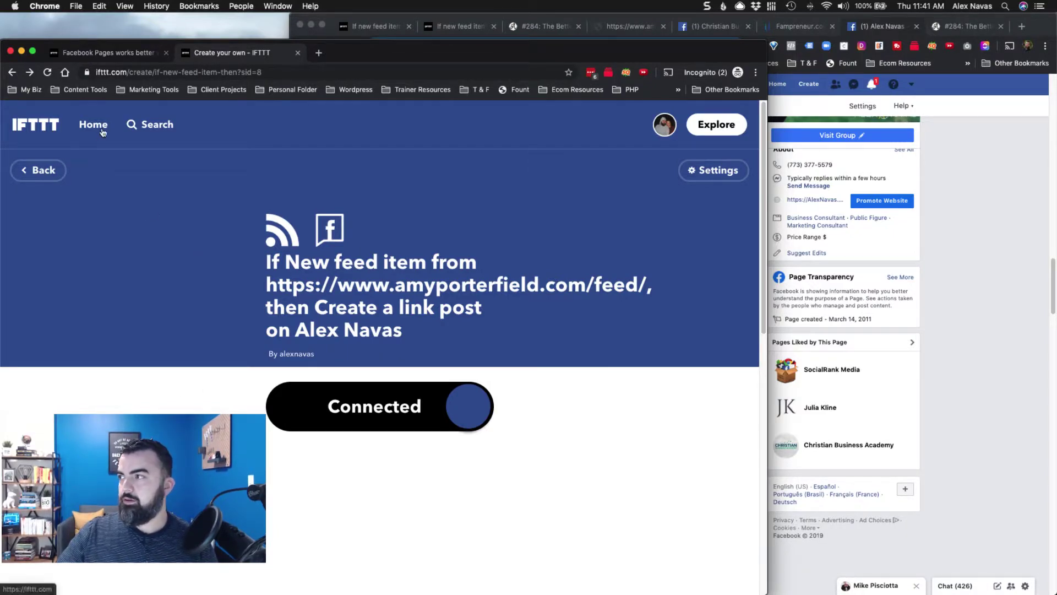
Run Check now from the new amyporterfield.com feed applet's settings
click(727, 174)
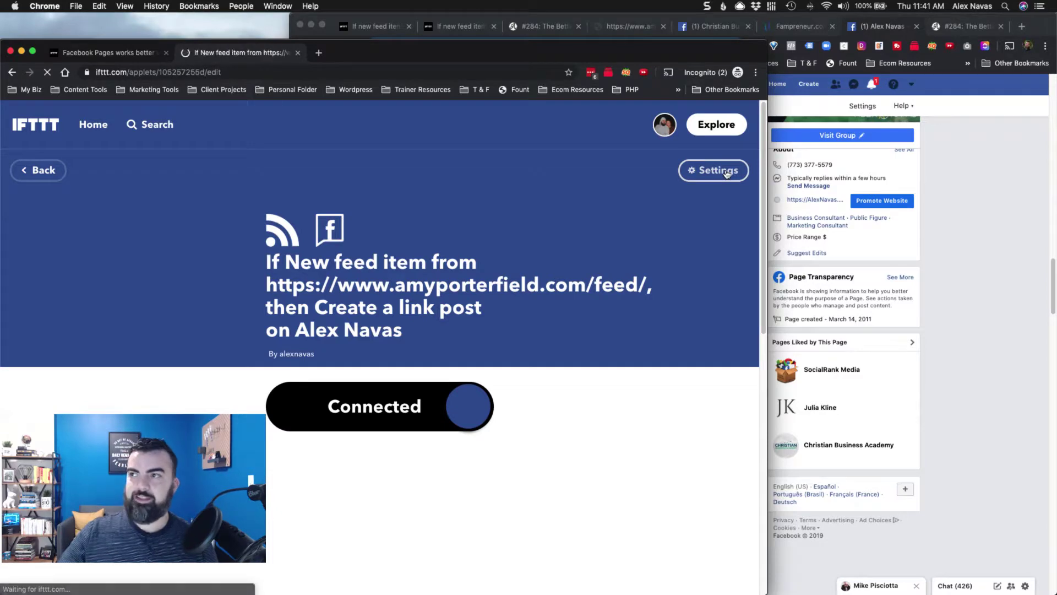
scroll(193, 302, down, 3)
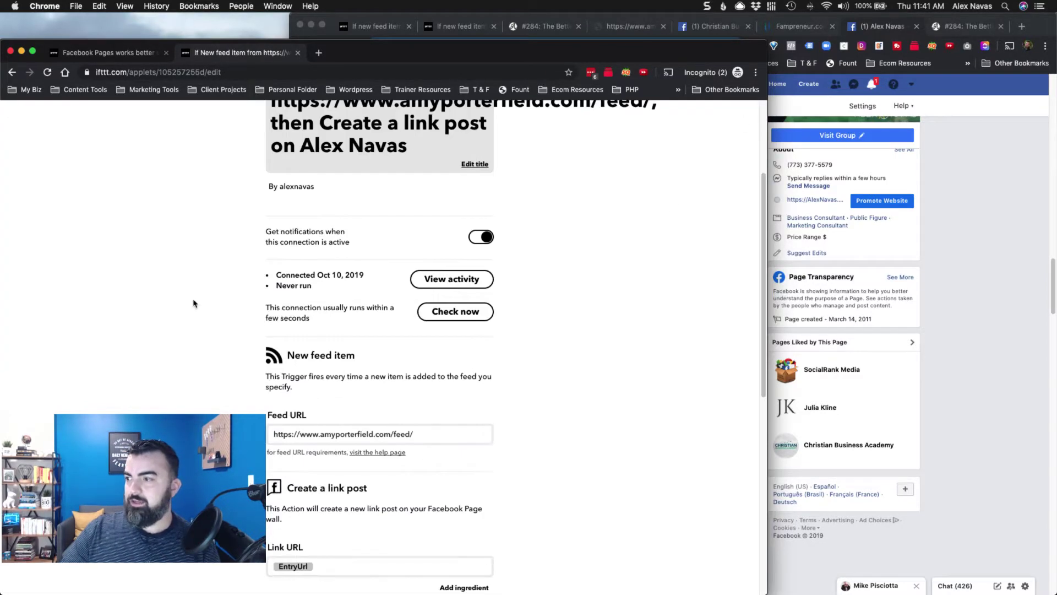
click(441, 312)
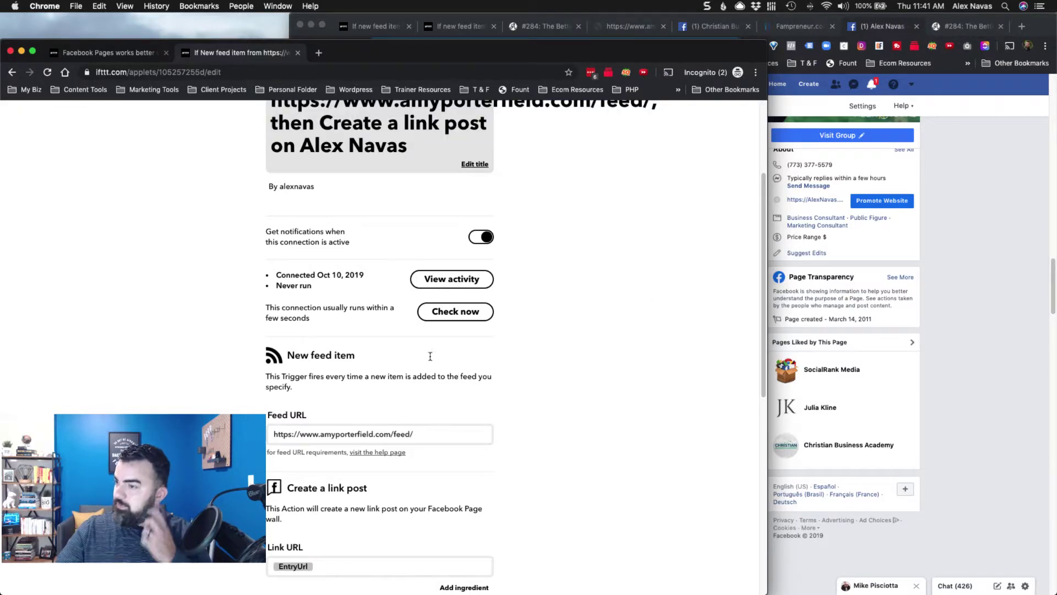
View the latest Amy Porterfield podcast episode, then open the Facebook Page's Videos section
click(1053, 273)
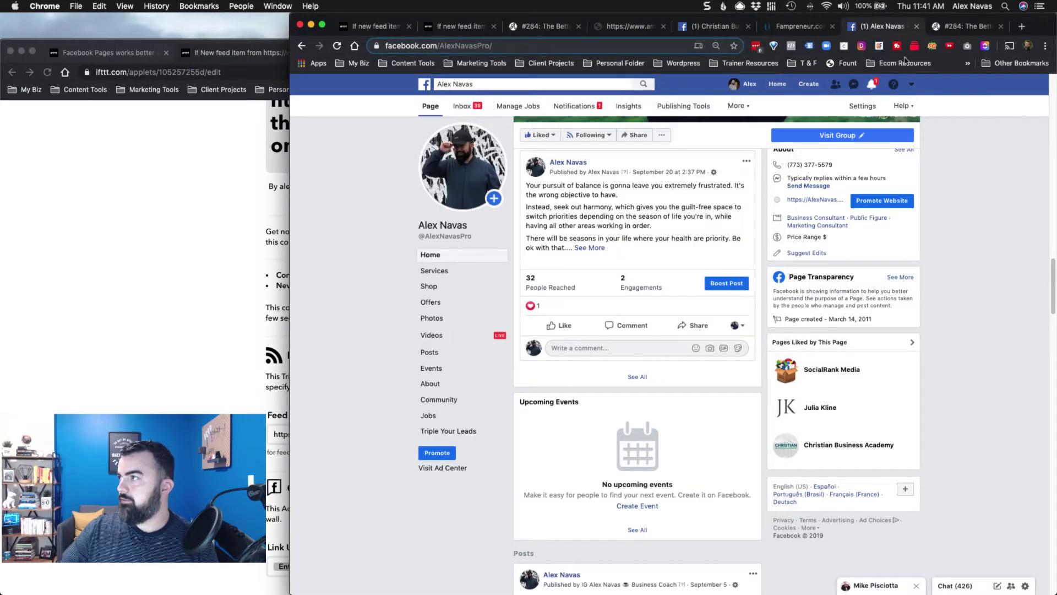
click(966, 25)
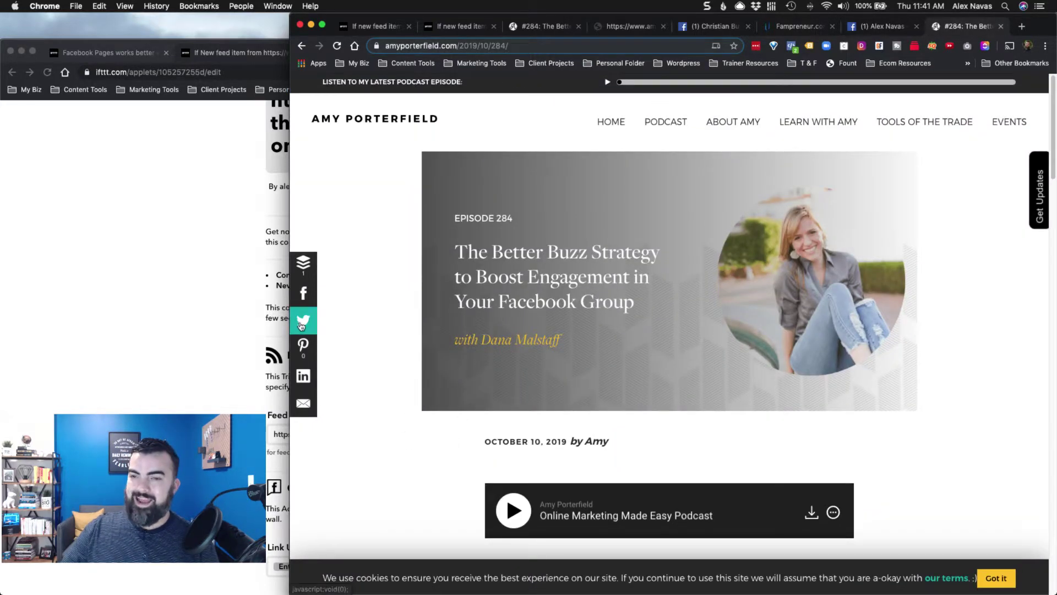
click(156, 262)
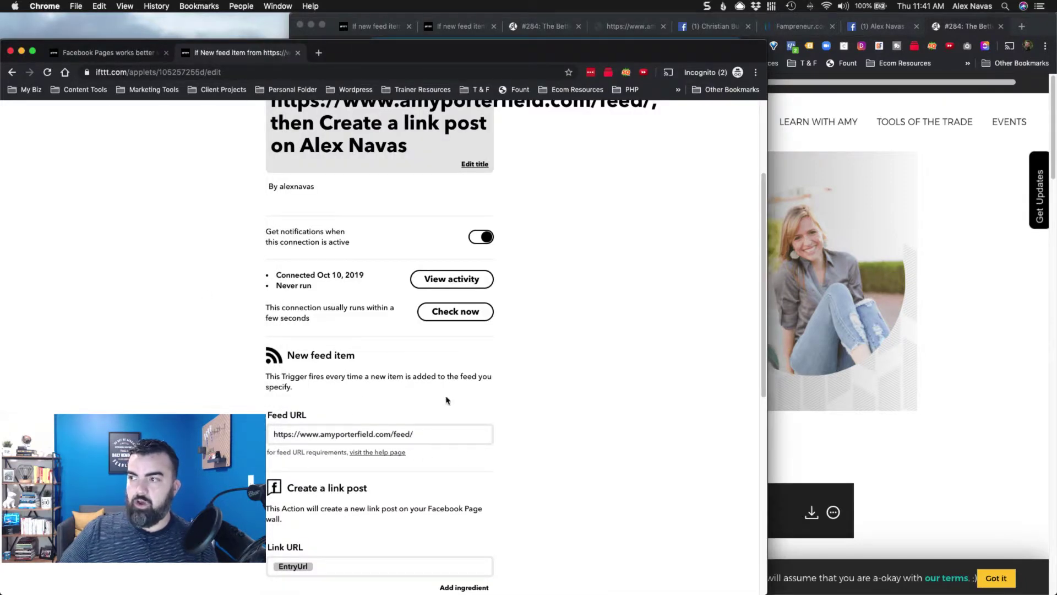
click(859, 27)
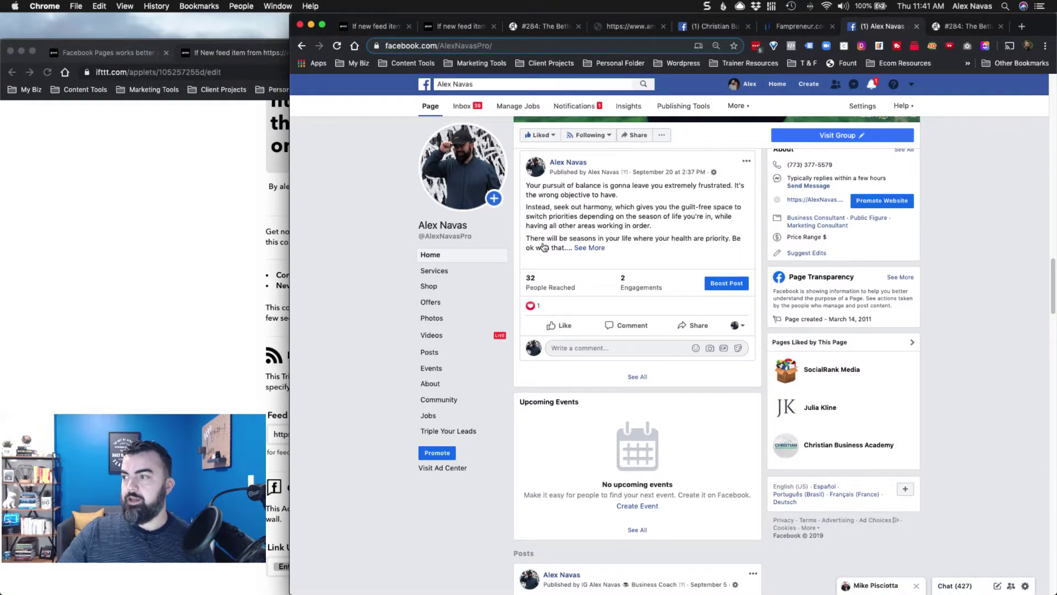
scroll(550, 300, up, 1)
click(463, 338)
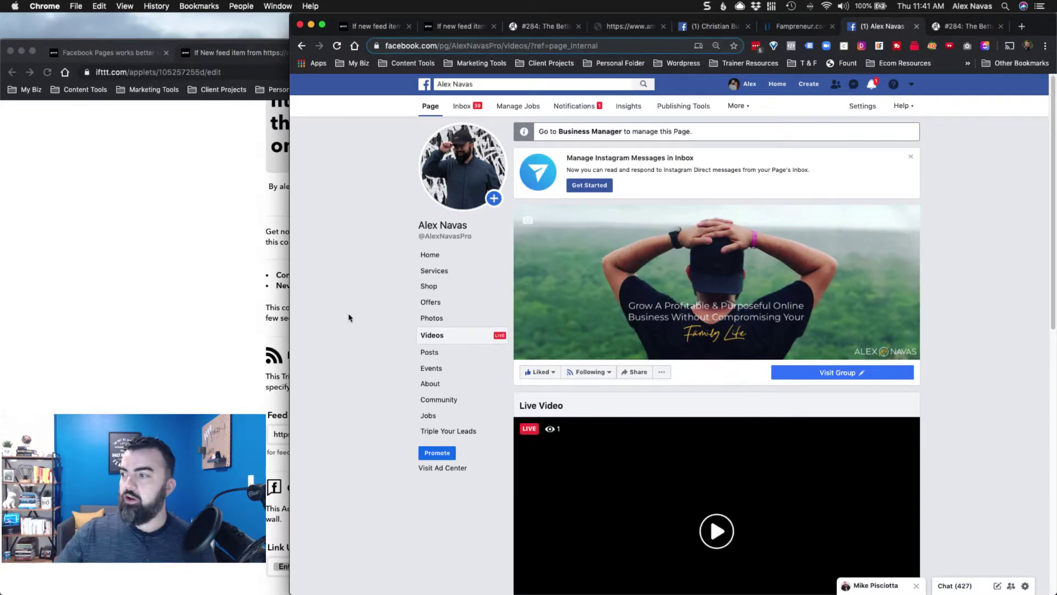
scroll(363, 321, down, 5)
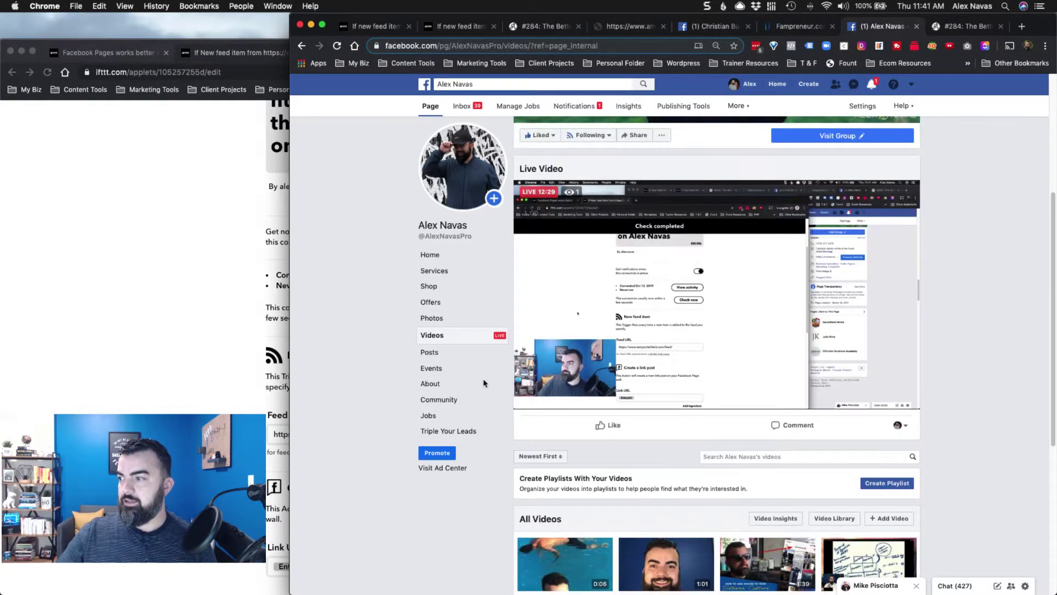